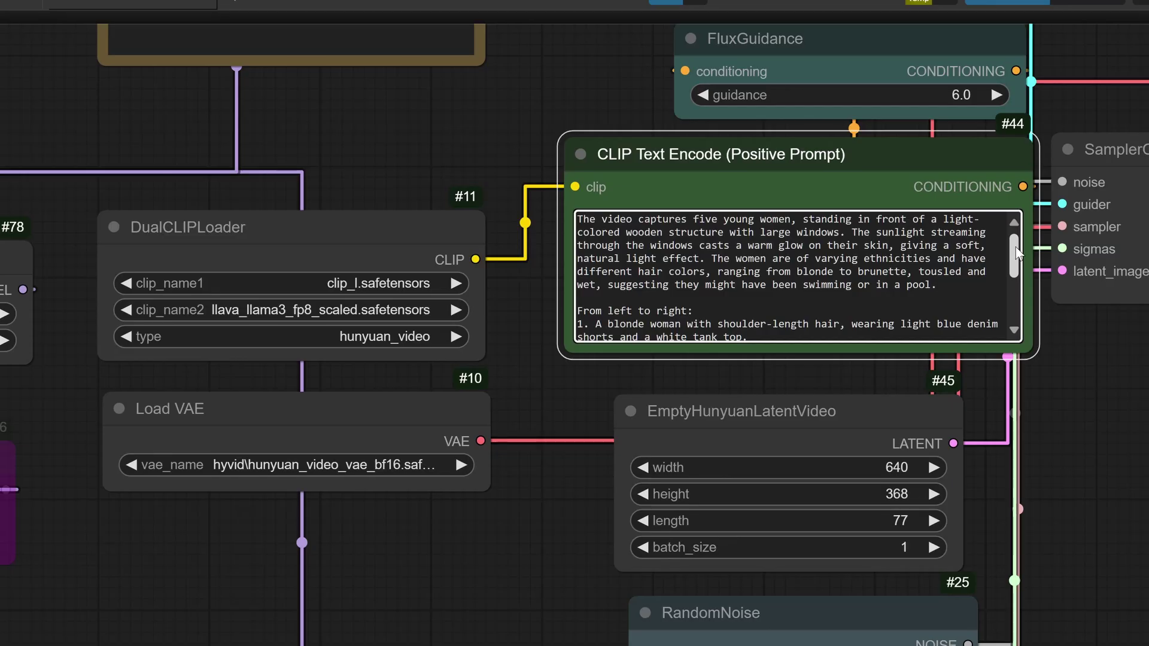
Open the ComfyUI_03607_.txt caption in Notepad, read it, and close it
scroll(1011, 297, down, 5)
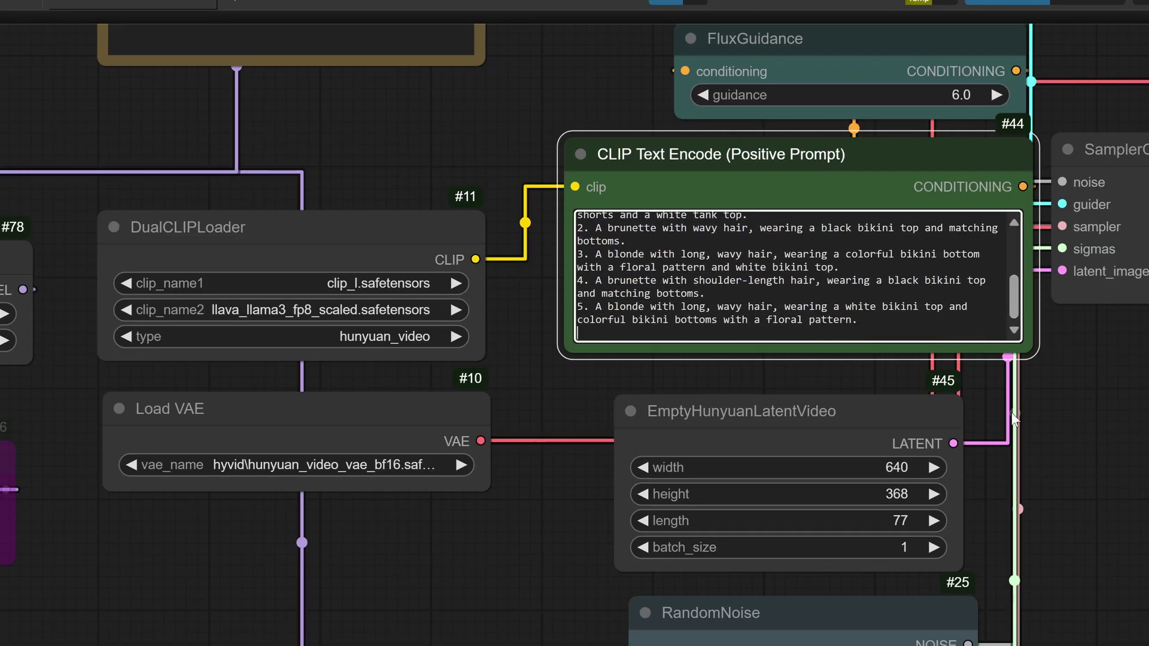
scroll(1011, 412, down, 10)
drag(1096, 500, 1146, 486)
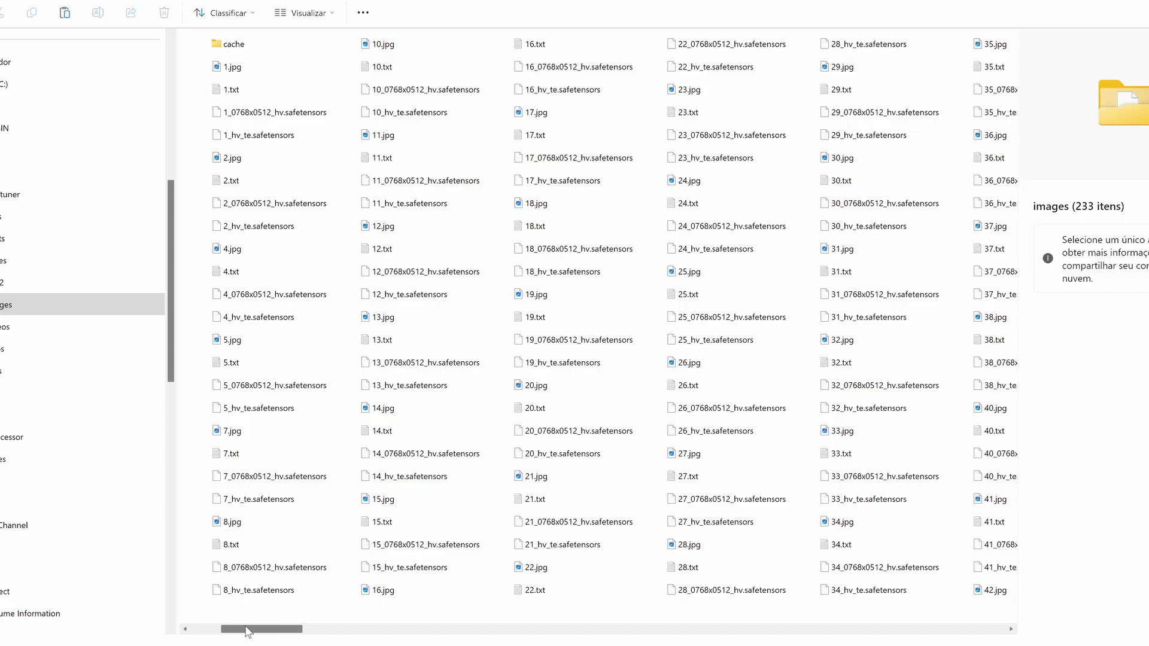
drag(243, 639, 670, 641)
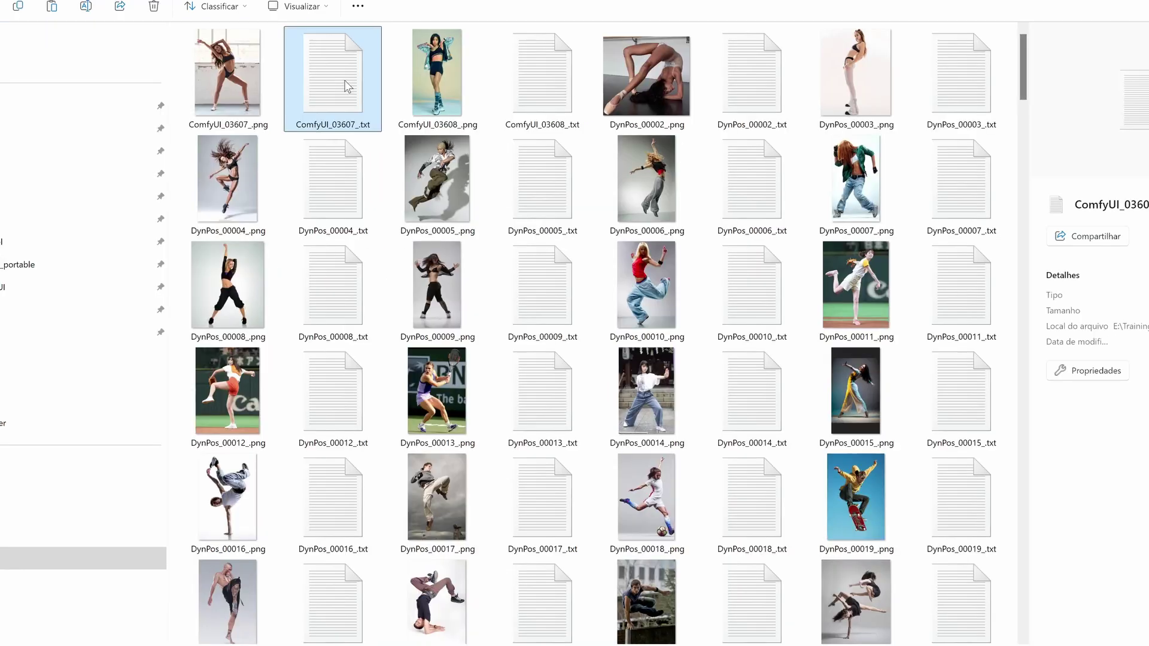
double_click(346, 85)
click(533, 201)
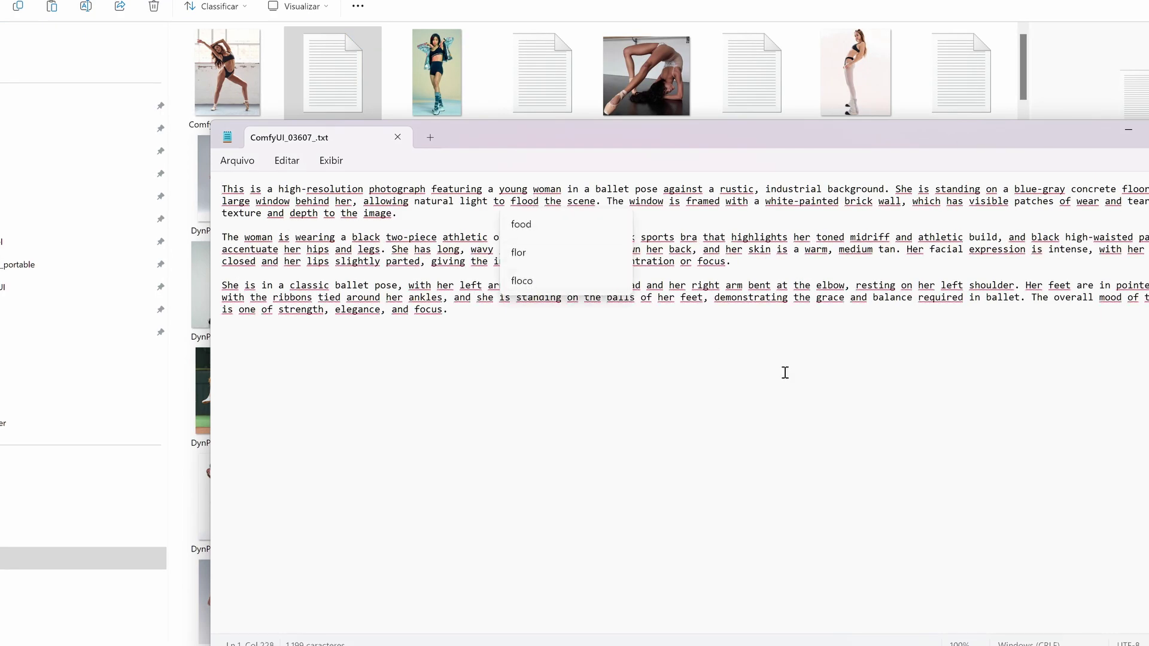
click(810, 379)
key(alt+F4)
Read the ComfyUI_03608_.txt and DynPos_00002_.txt captions in Notepad, then close them
double_click(542, 75)
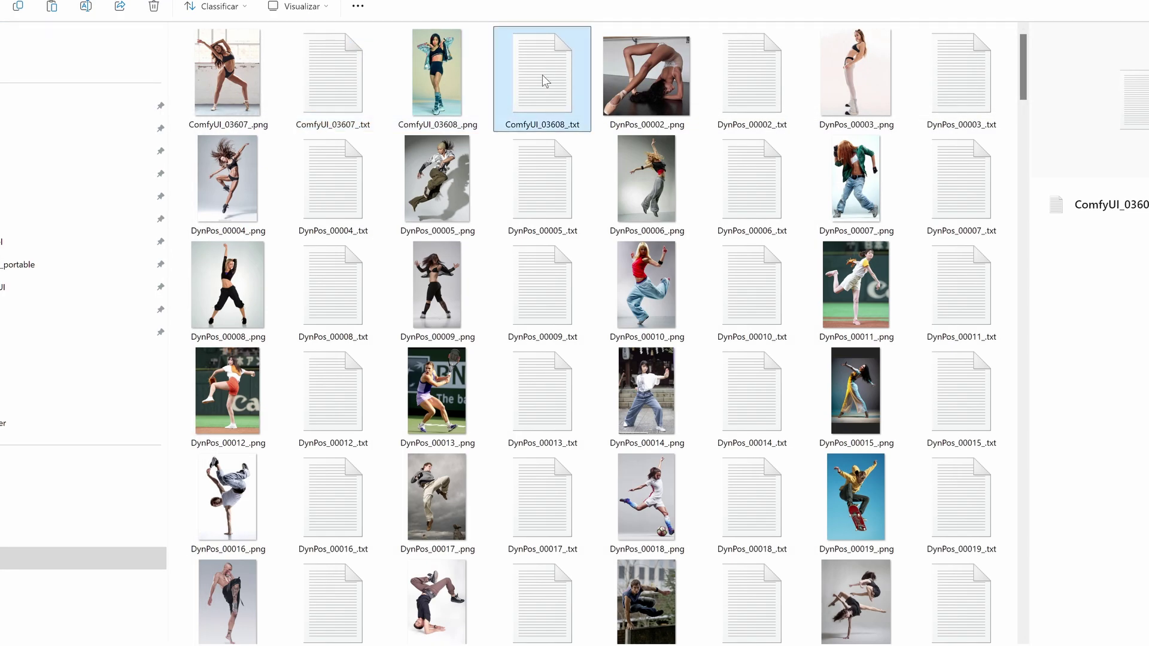
drag(522, 197, 1005, 310)
click(1096, 367)
click(432, 137)
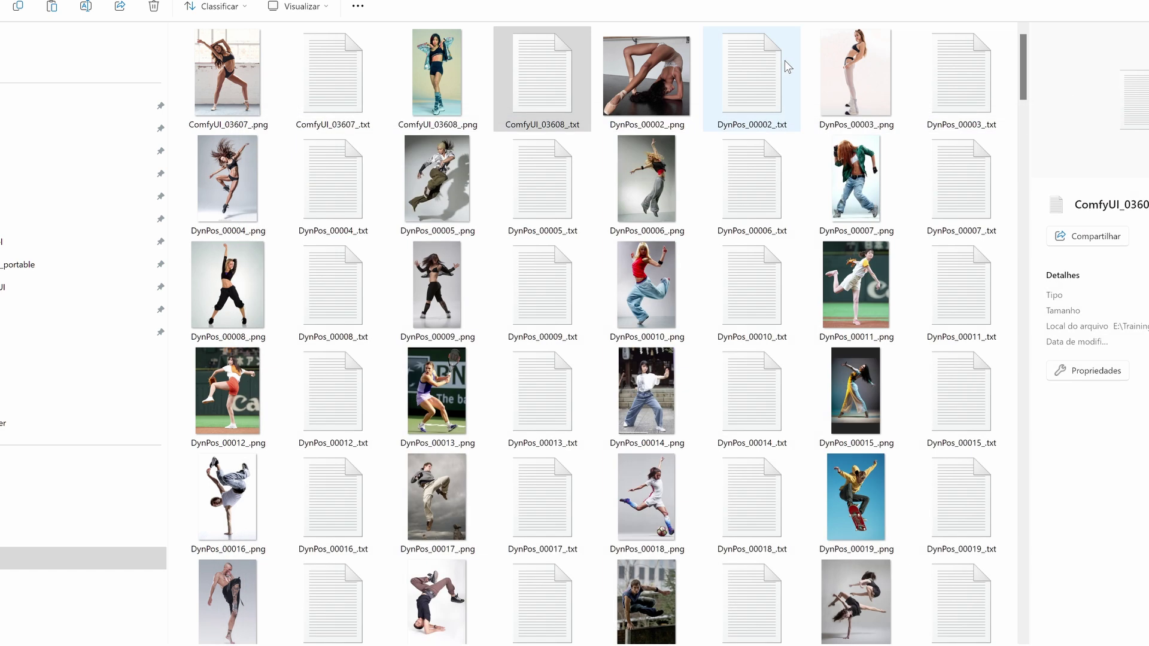
double_click(751, 73)
drag(57, 30, 491, 150)
click(788, 235)
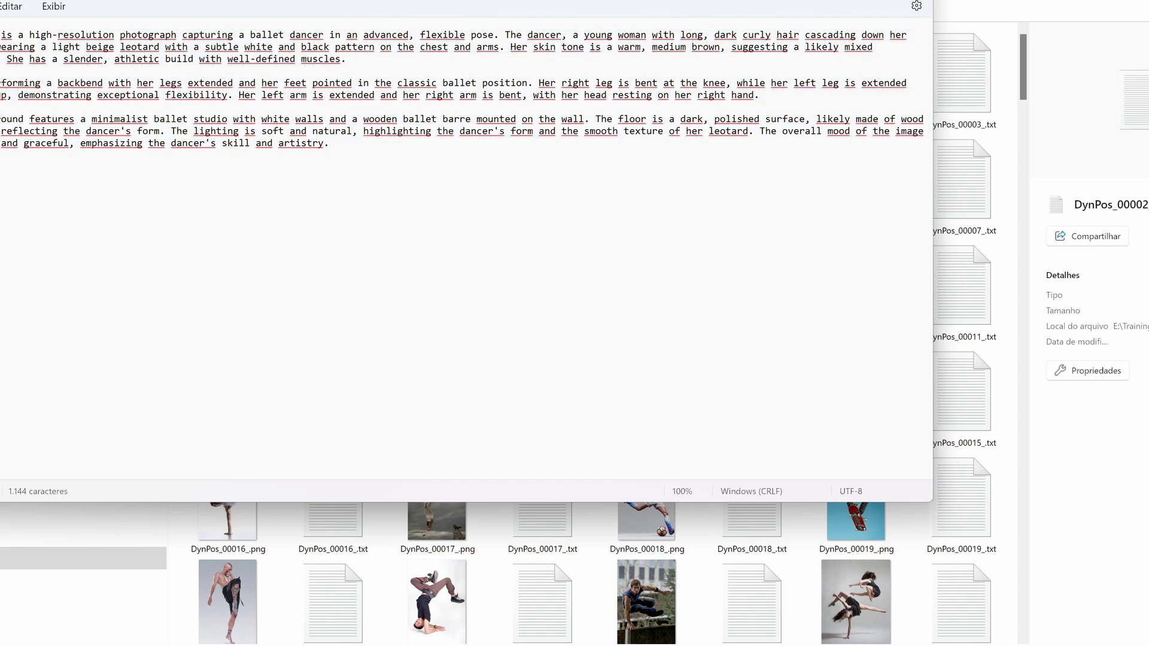
key(alt+F4)
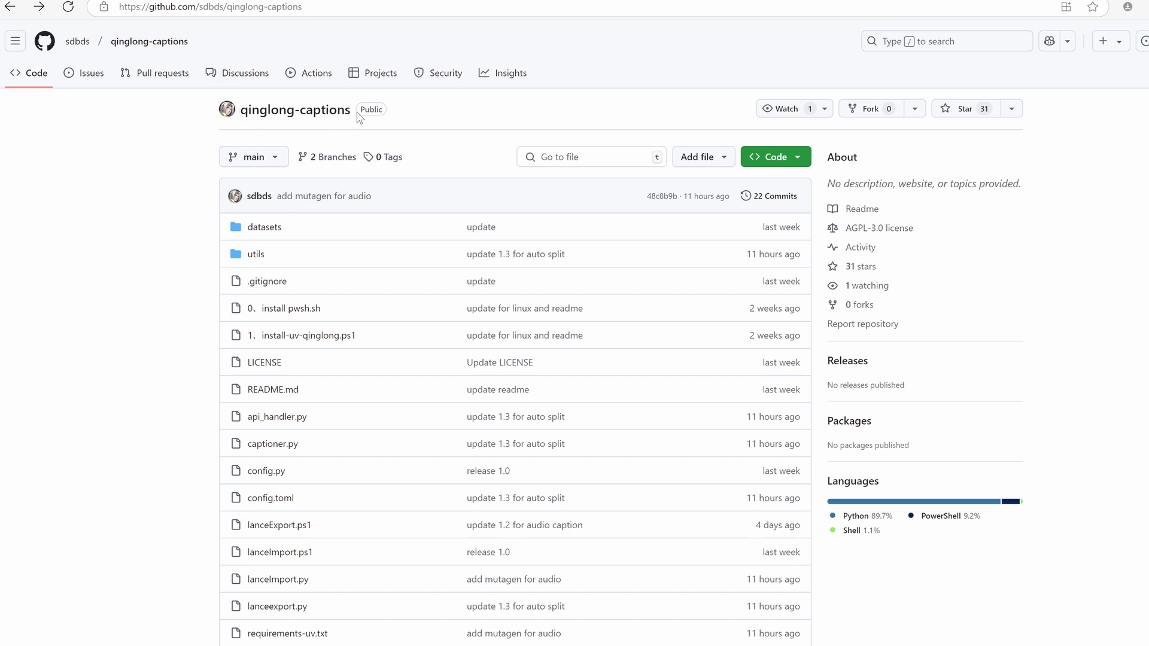
Highlight the qinglong-captions repo name on GitHub, then start AI Studio's Recipe Finder sample
drag(354, 113, 243, 112)
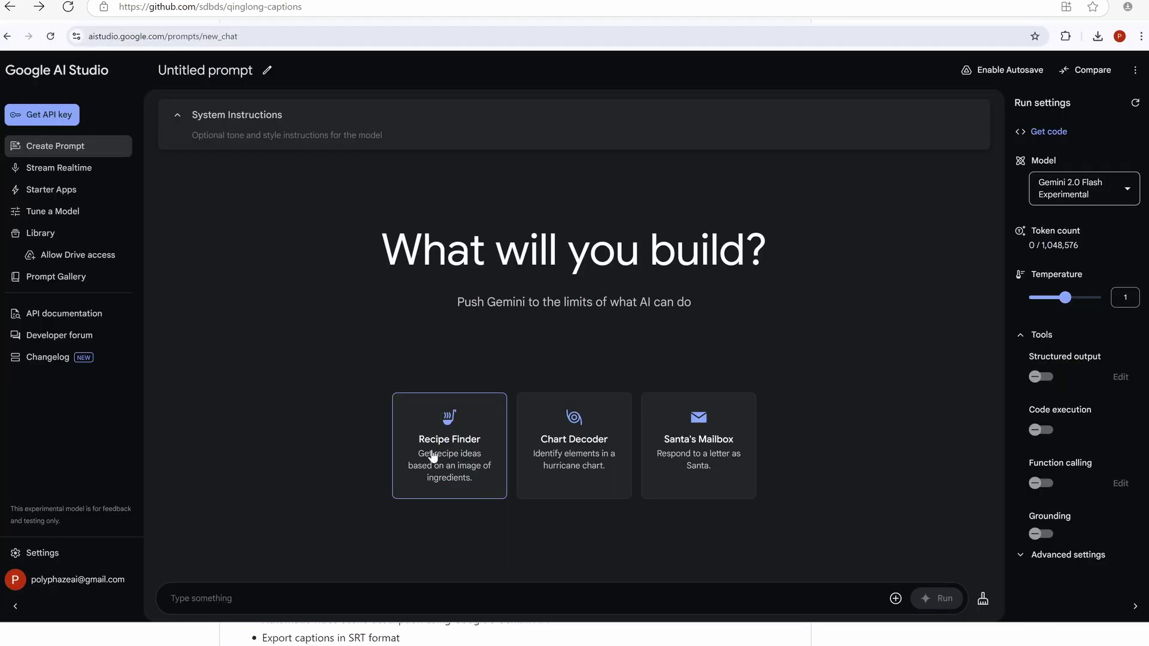
click(433, 455)
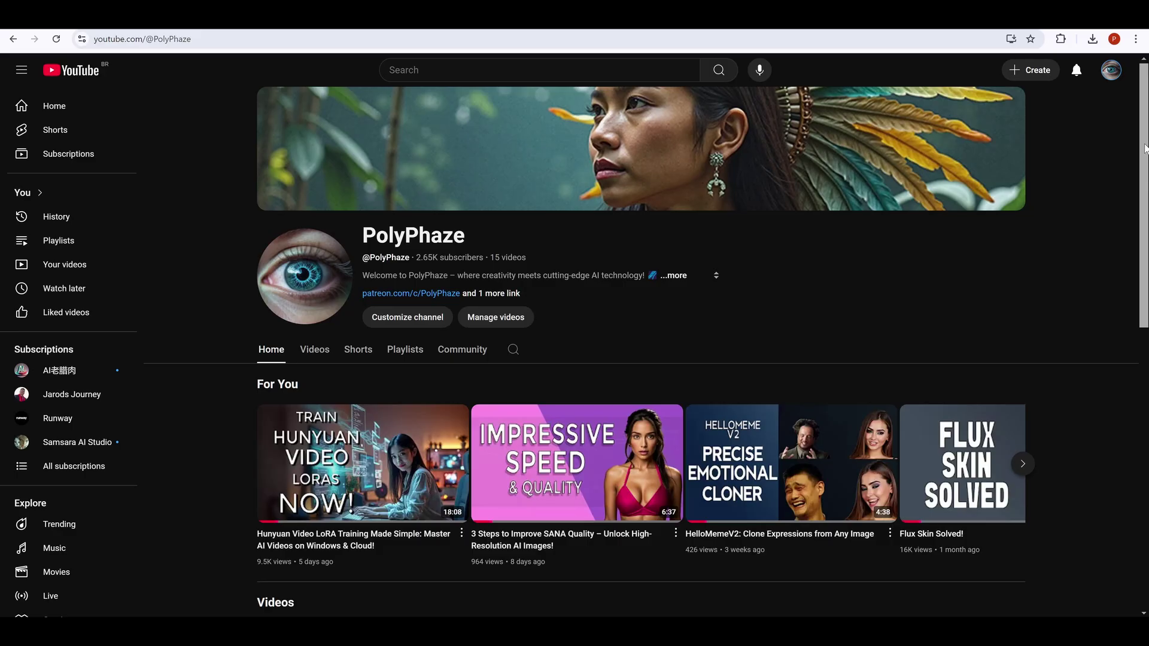
scroll(1144, 133, down, 3)
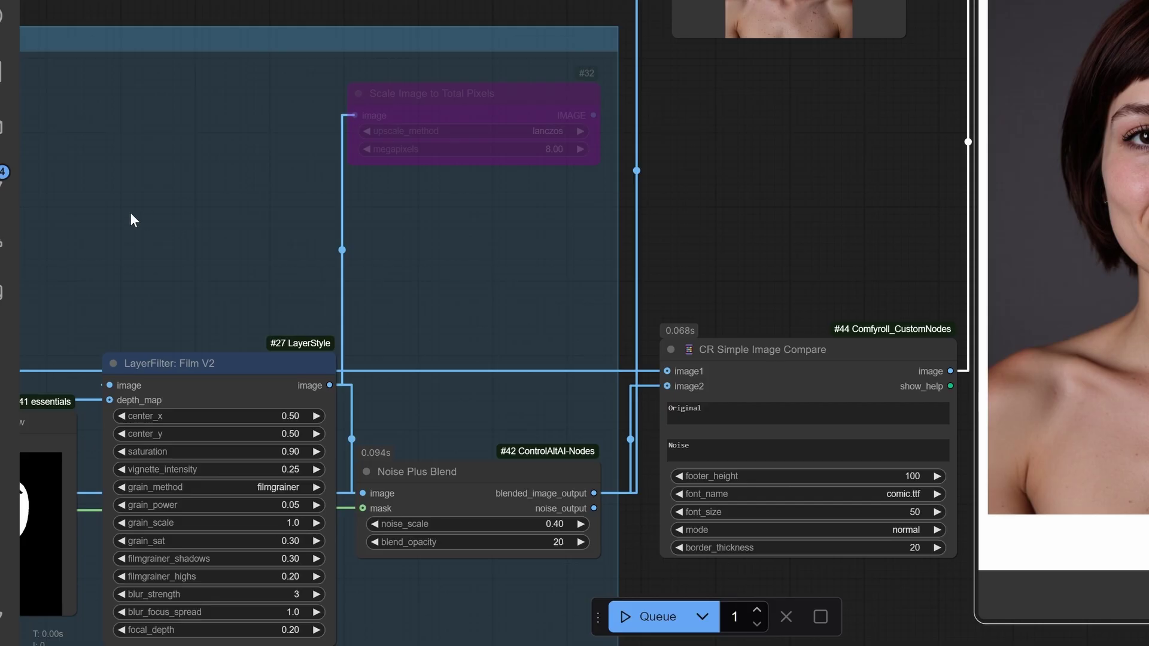
drag(131, 217, 1052, 116)
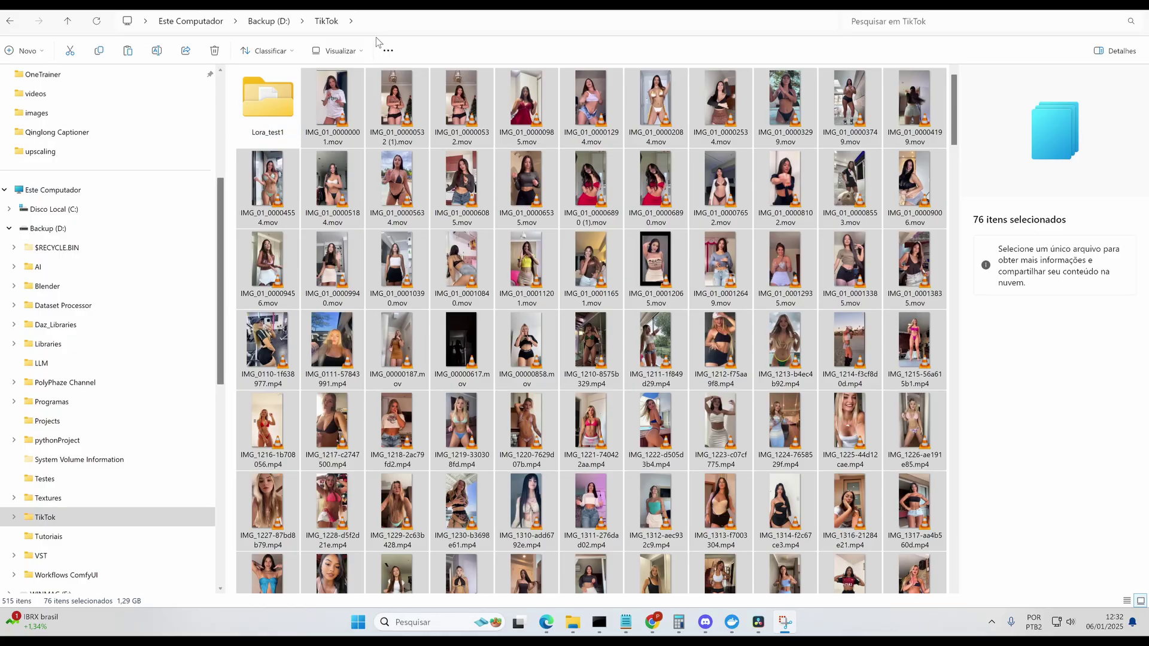
Paste the .mov clips into qinglong-captions\datasets and run ./lanceImport.ps1 until the import finishes
click(202, 132)
double_click(267, 148)
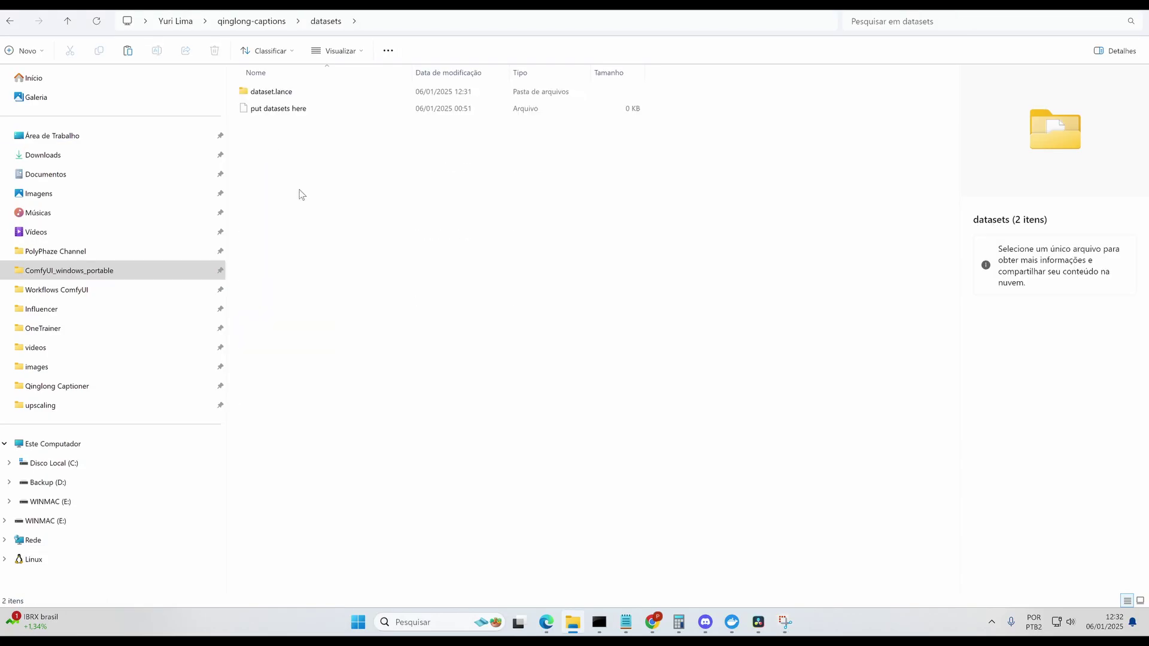
key(ctrl+v)
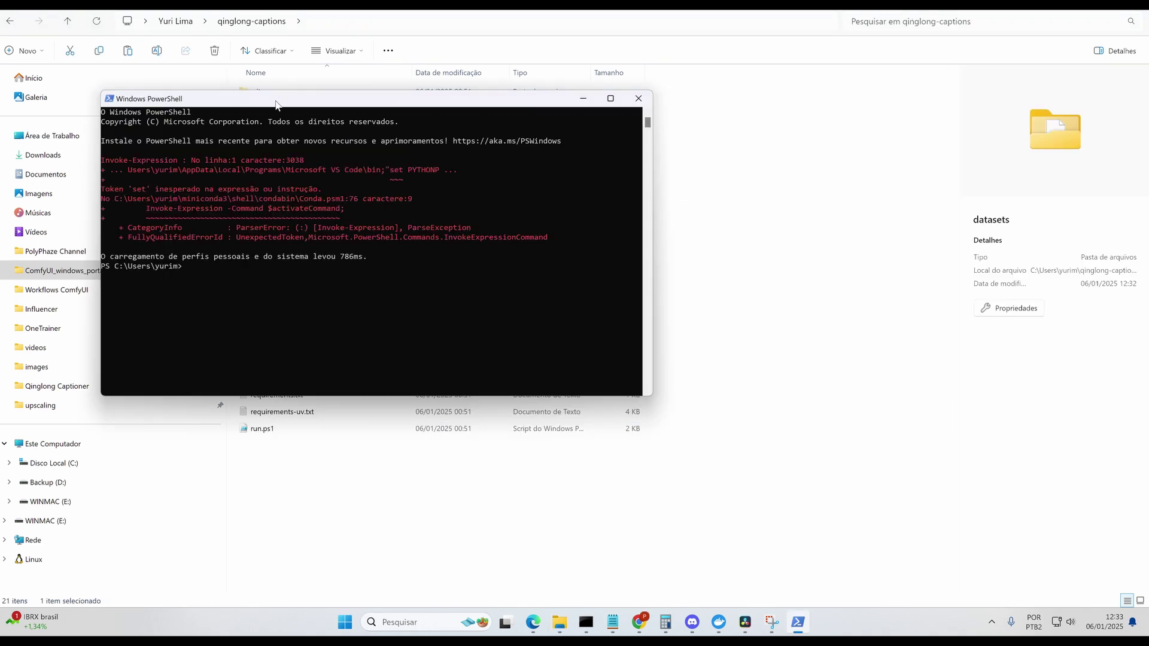
drag(273, 103, 575, 144)
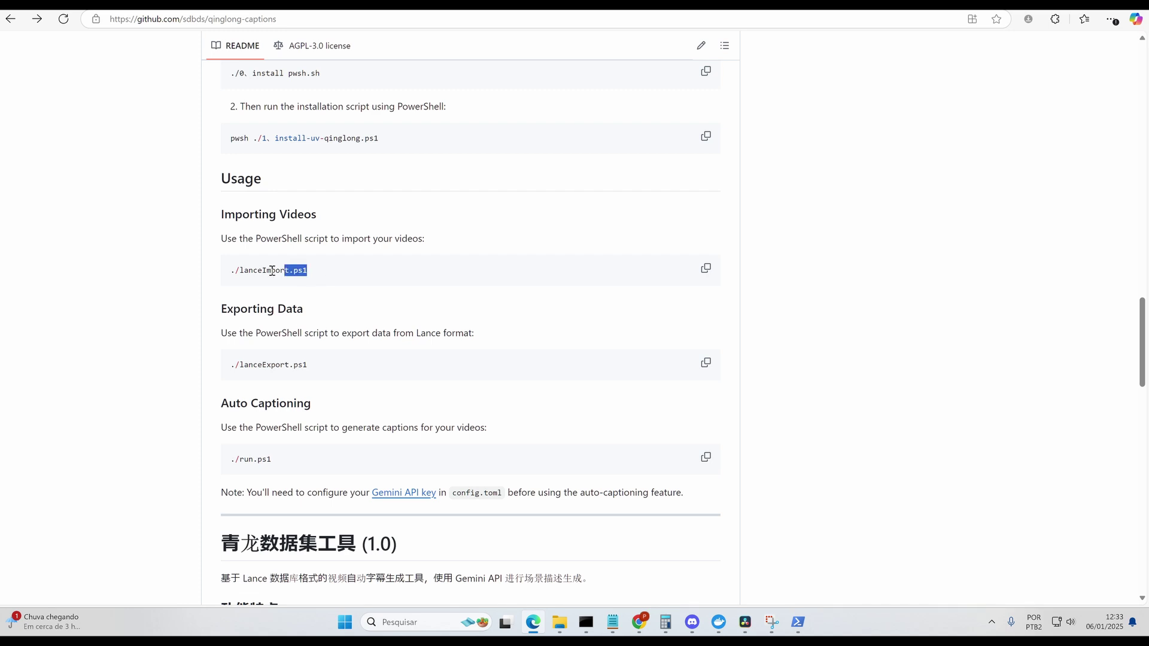
drag(272, 270, 226, 272)
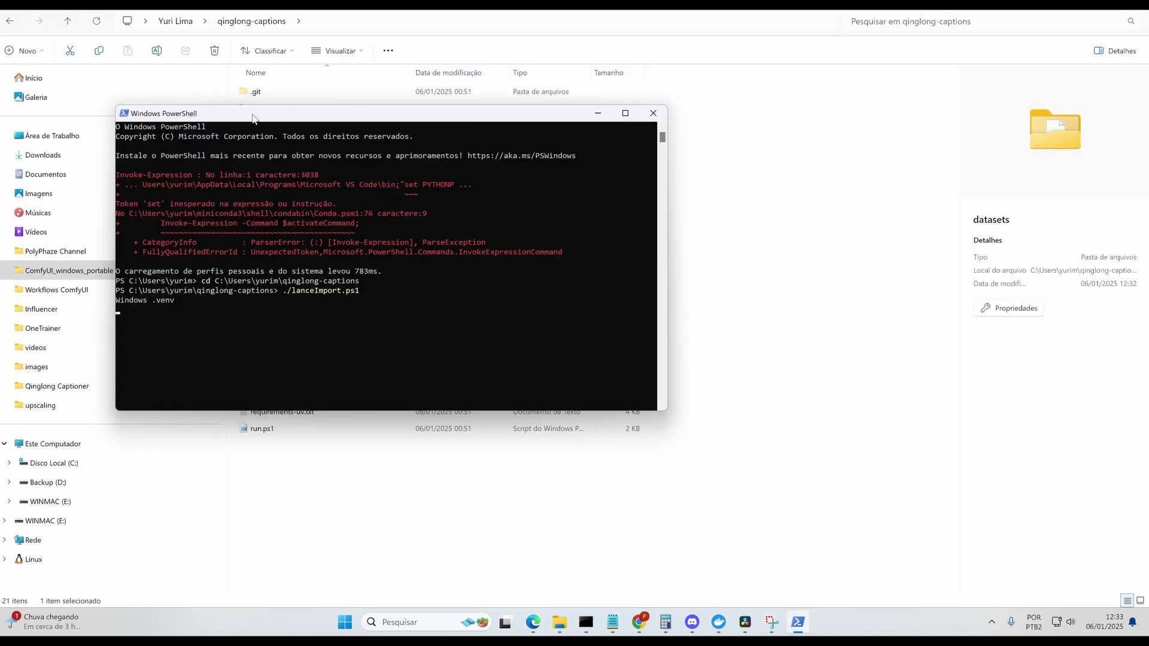
drag(253, 119, 537, 138)
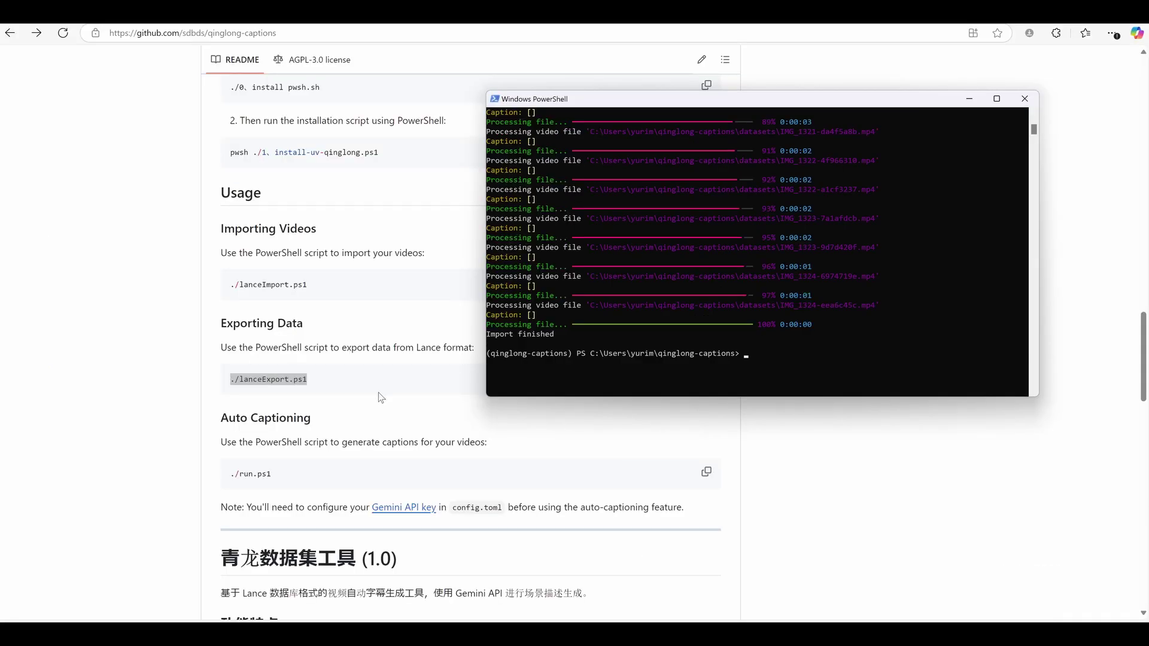
Copy ./lanceExport.ps1 from the README and run it in PowerShell to export the dataset
click(380, 398)
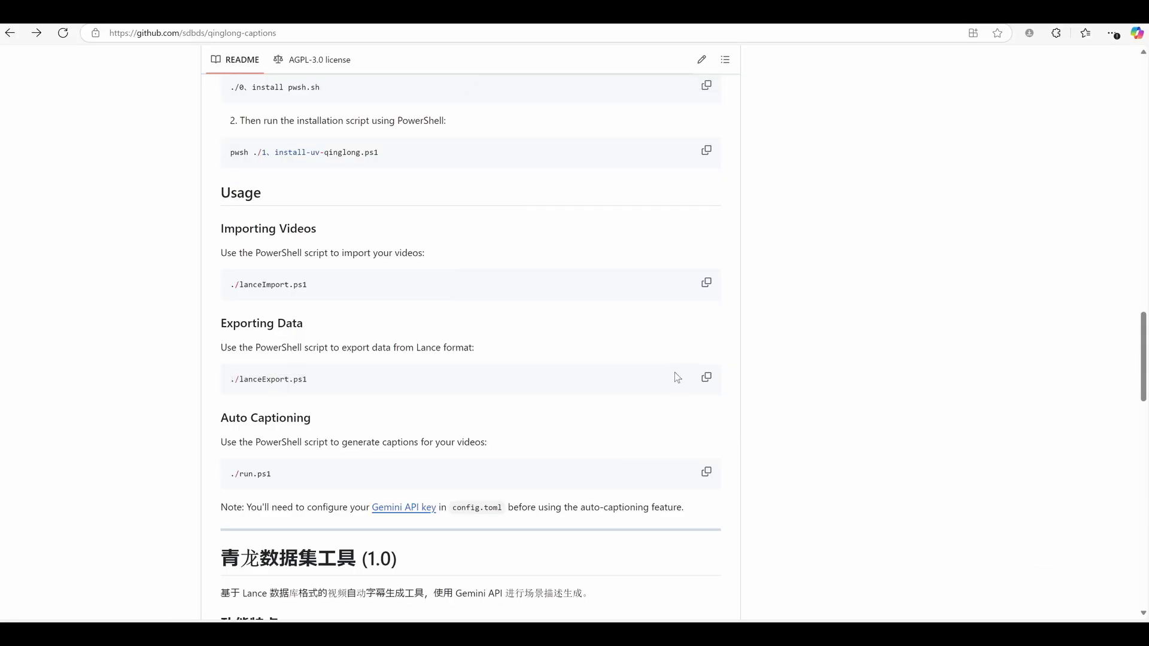
click(706, 379)
key(alt+Tab)
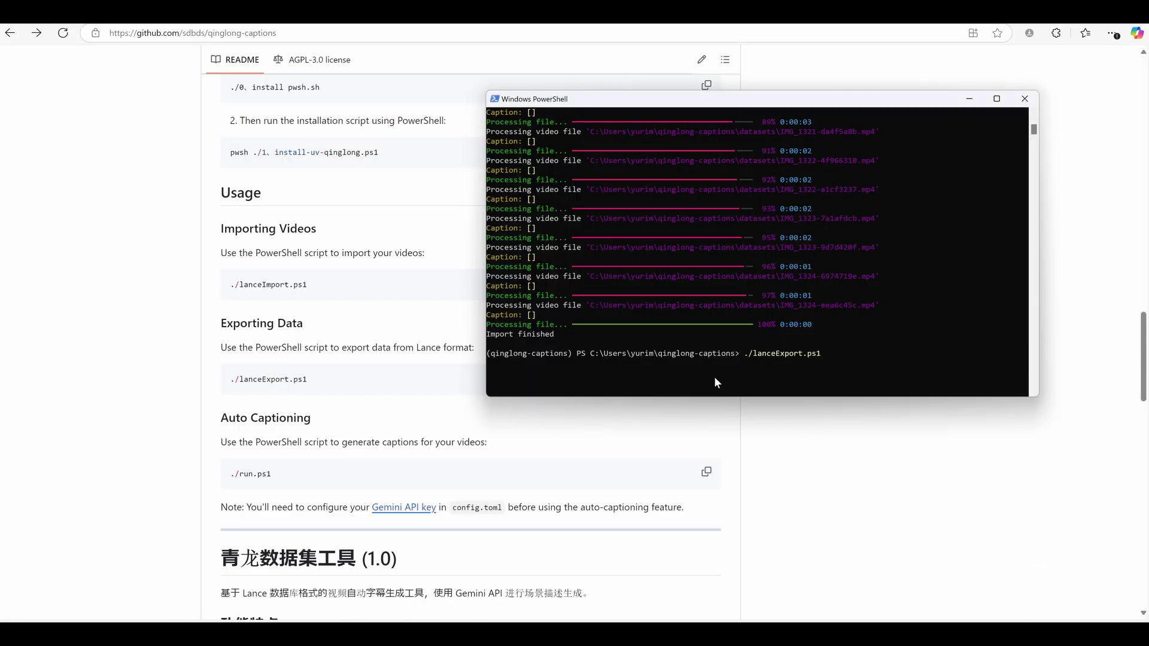
key(Return)
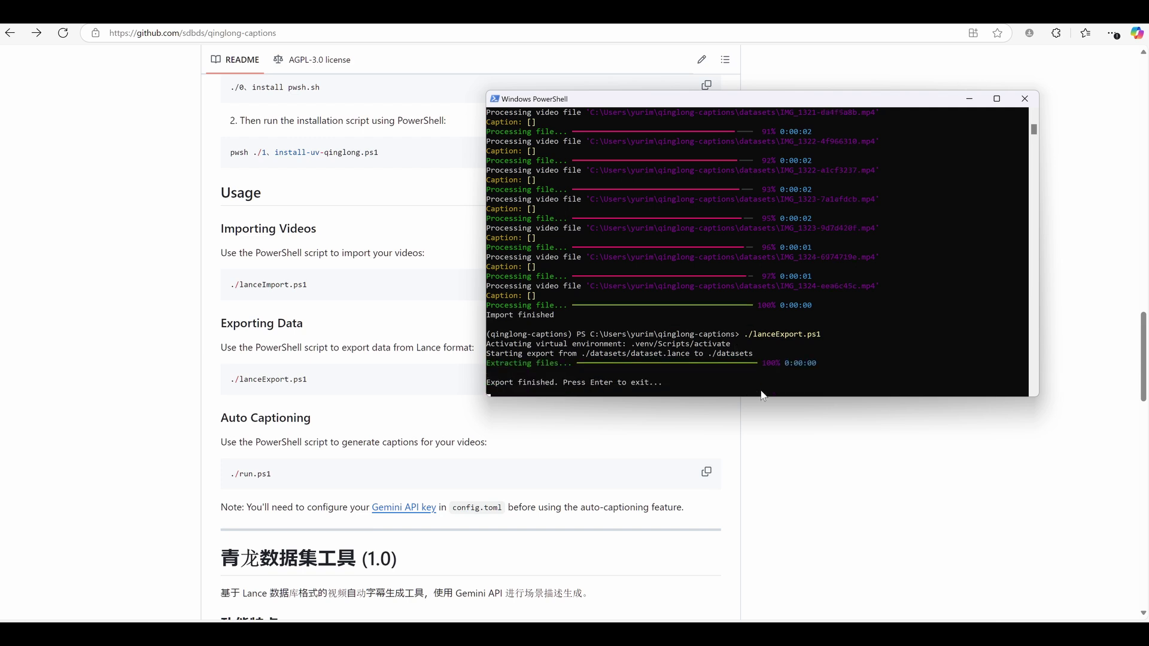
key(Return)
Paste and run ./run.ps1 to start the captioning script
click(706, 471)
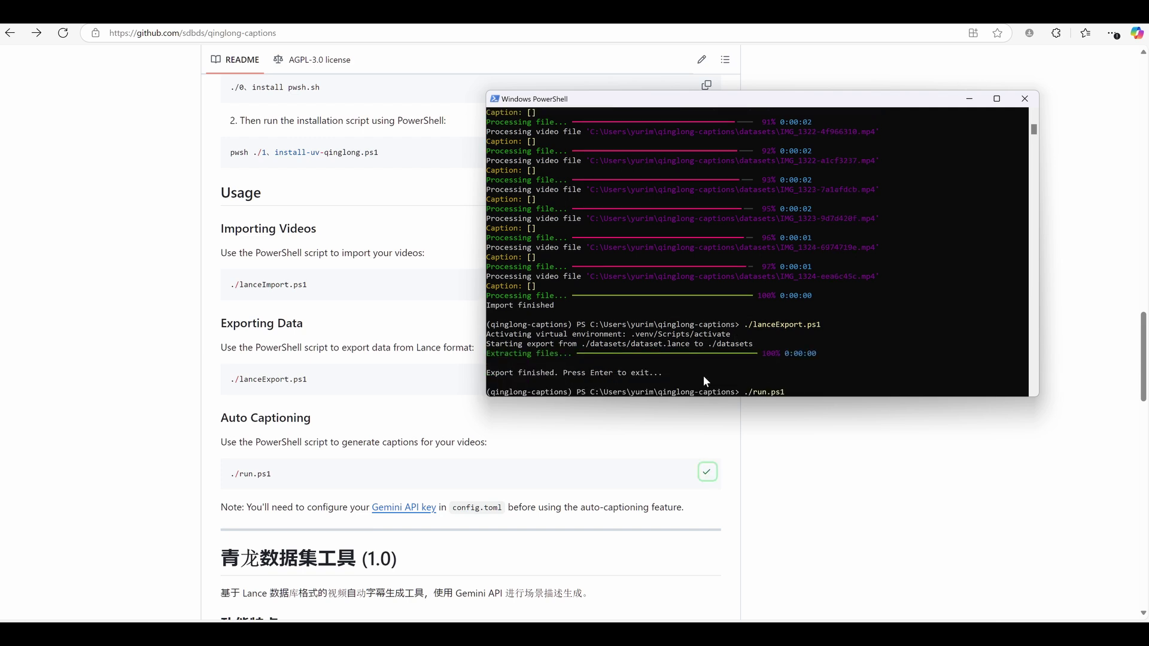
right_click(703, 376)
key(Return)
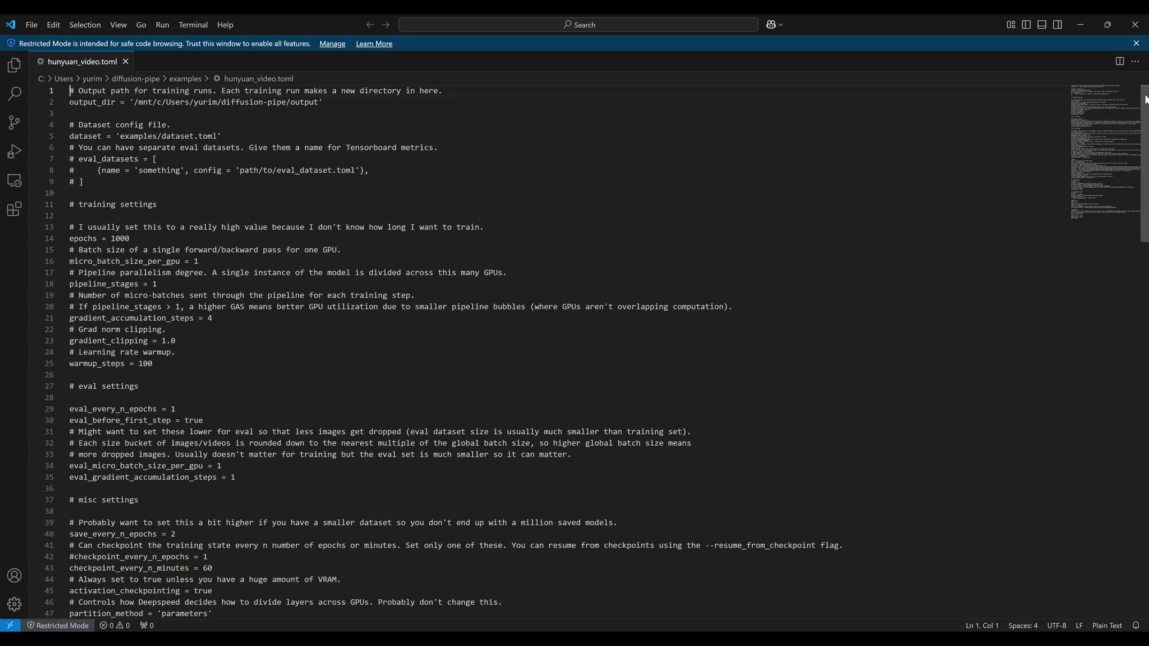
Scroll through hunyuan_video.toml, then open the generated 01 (2).txt caption in Notepad
scroll(122, 96, down, 3)
scroll(538, 299, down, 20)
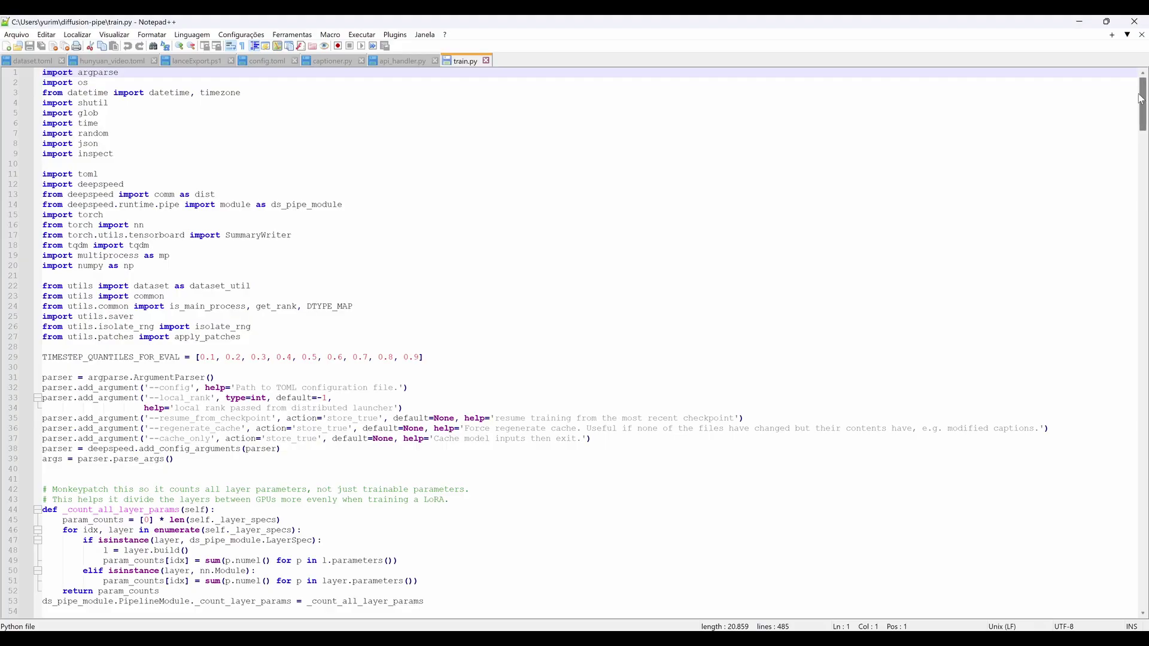
drag(1140, 99, 1140, 260)
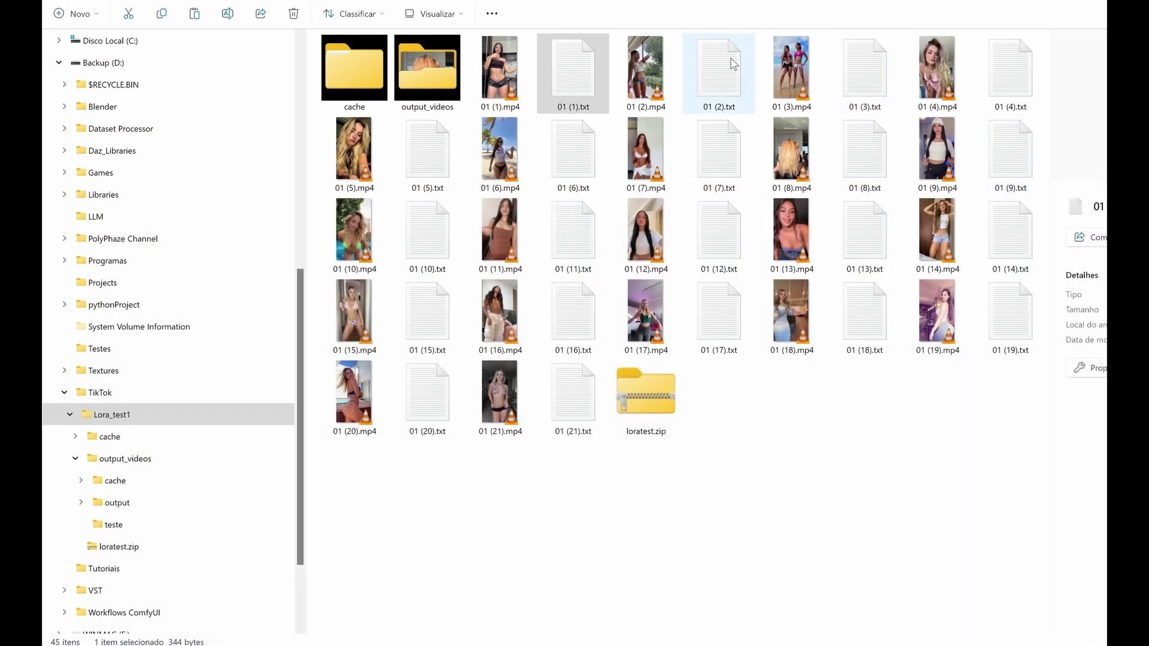
double_click(718, 69)
click(518, 259)
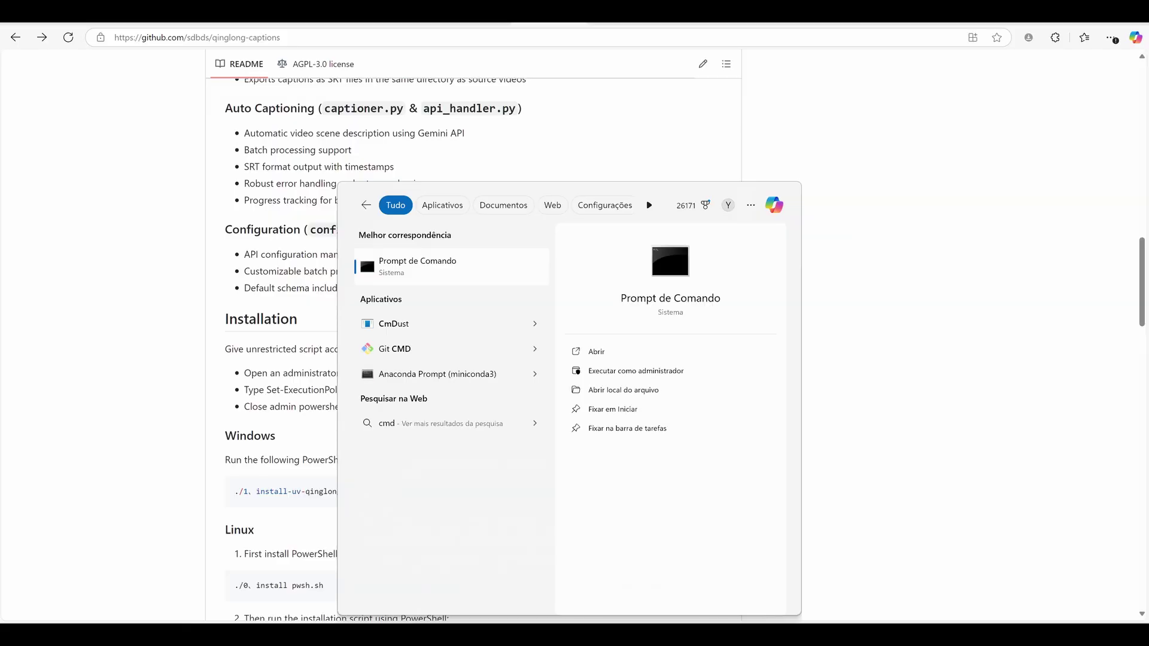
key(Return)
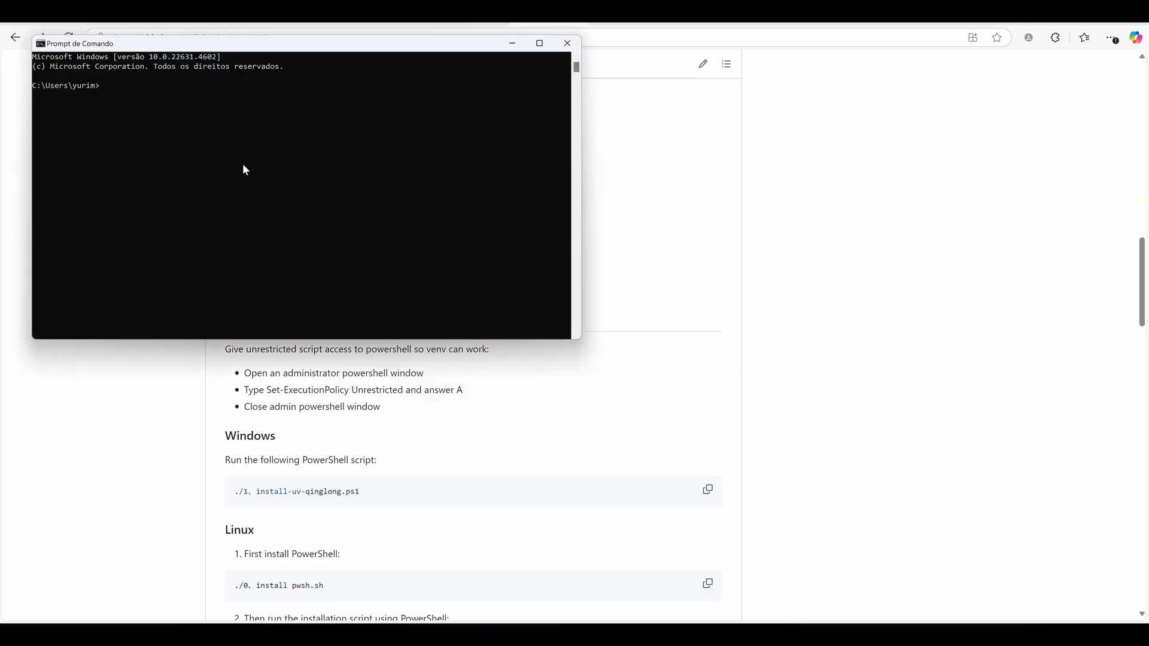
text(g)
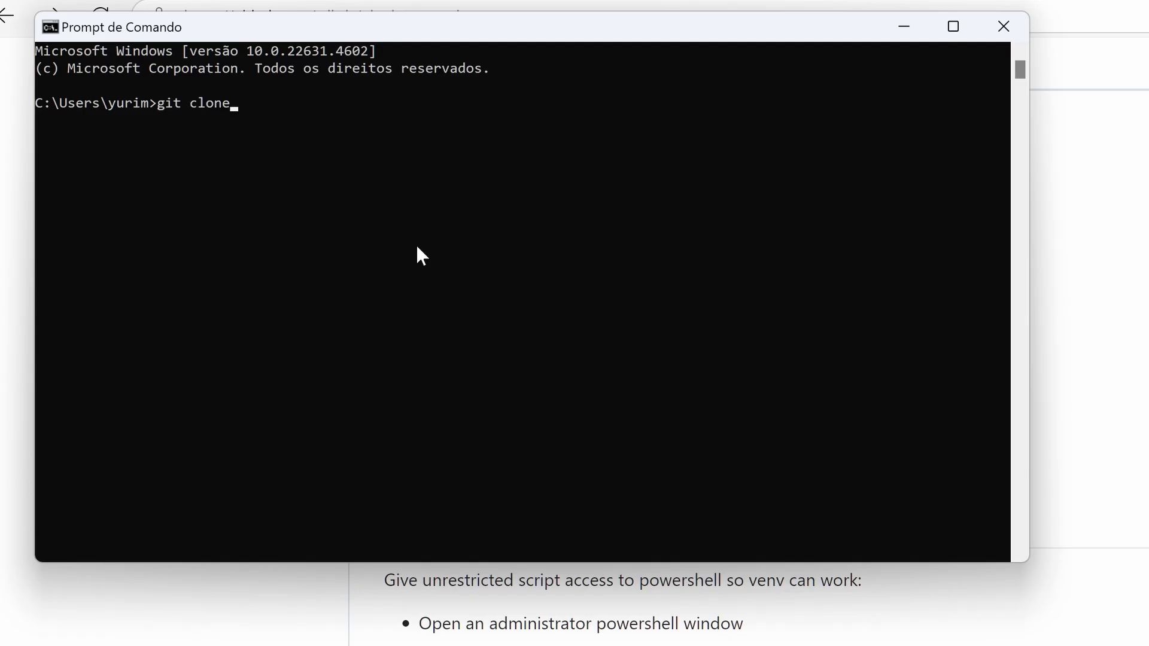
text(it clone)
key(ctrl+v)
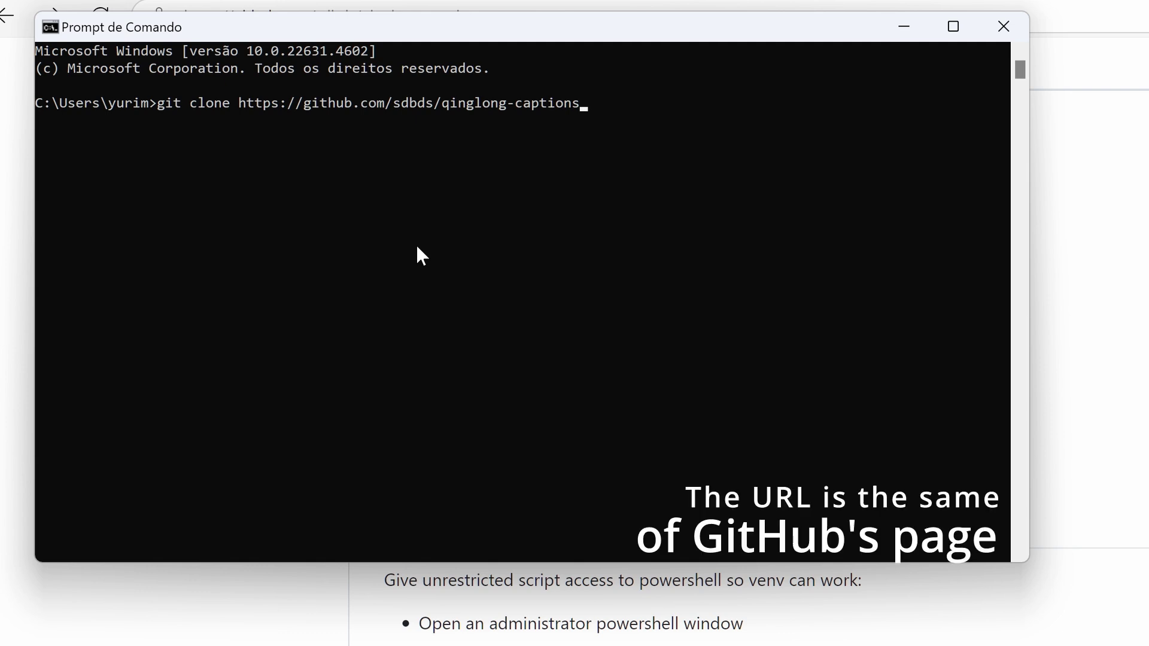
drag(157, 102, 586, 110)
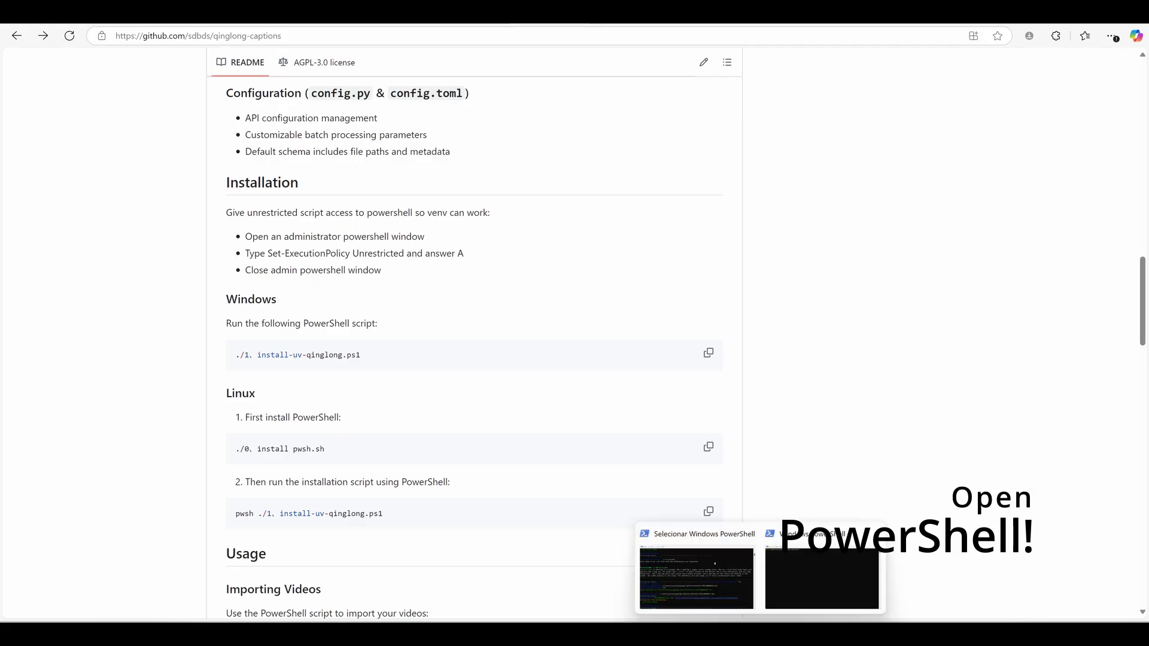
In PowerShell, cd into the qinglong-captions folder and paste './0. install pwsh.sh' at the prompt
click(802, 596)
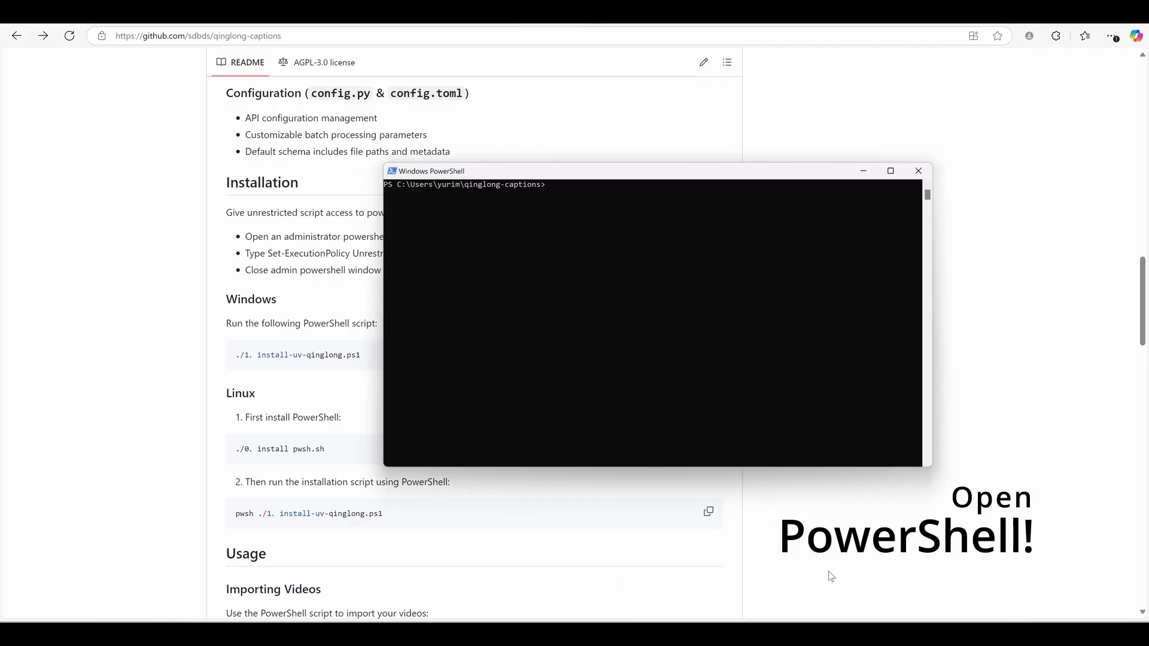
key(ctrl+v)
key(Return)
drag(533, 162, 644, 112)
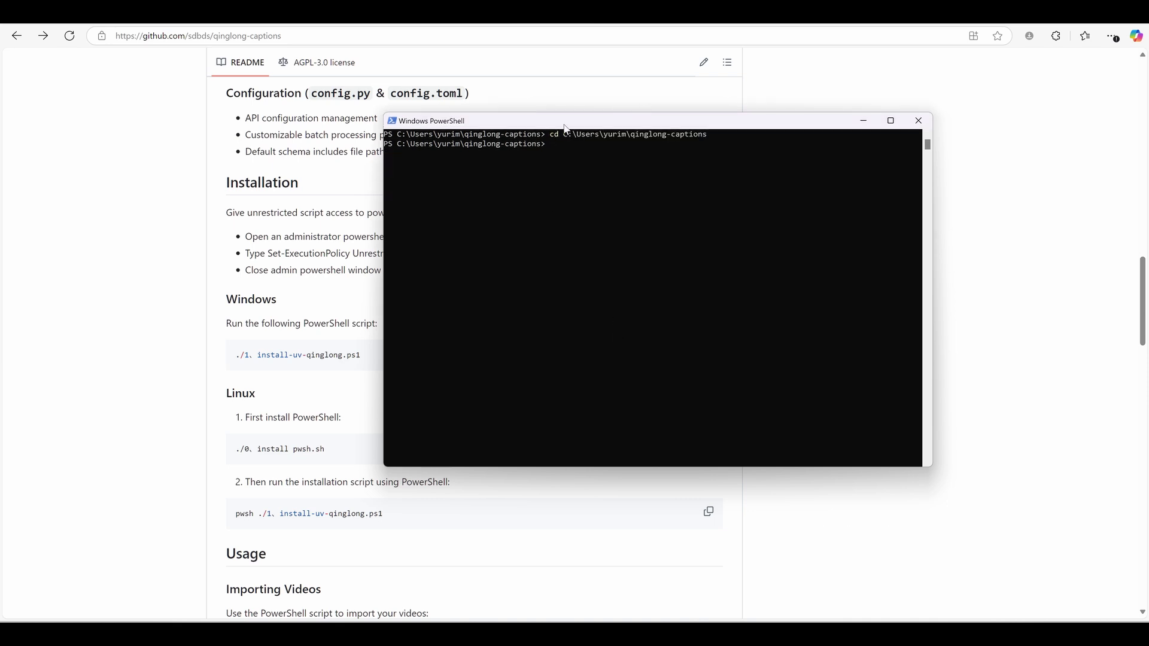
drag(557, 127, 632, 98)
click(713, 457)
key(alt+Tab)
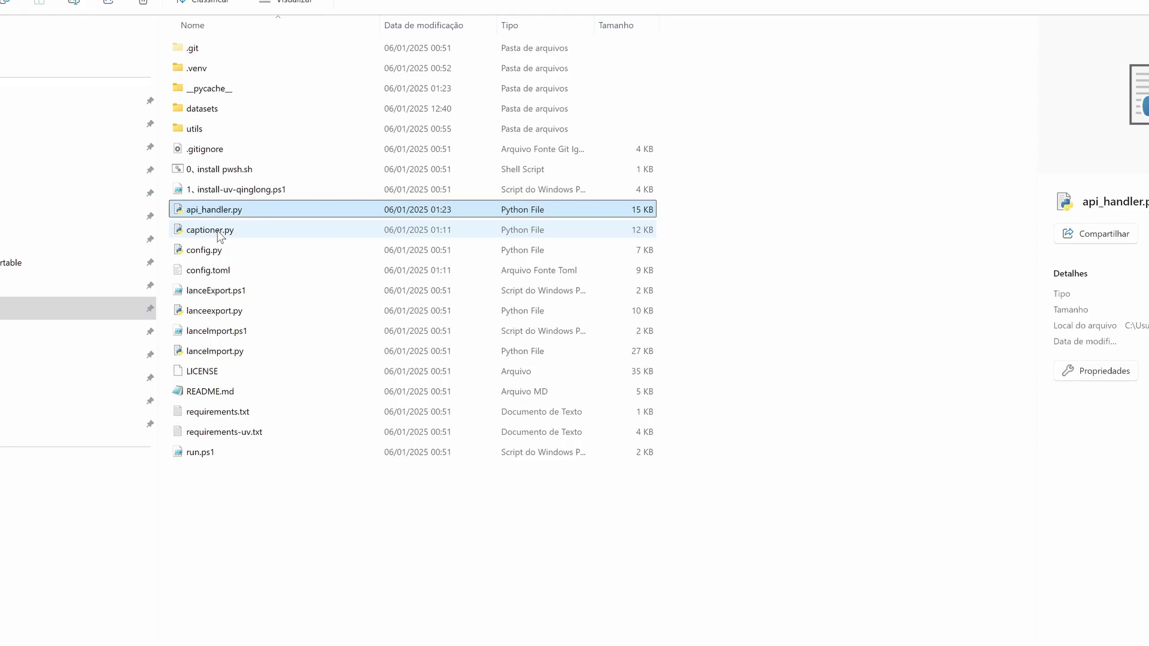
Open api_handler.py in Notepad++ from the project folder
click(218, 231)
click(218, 210)
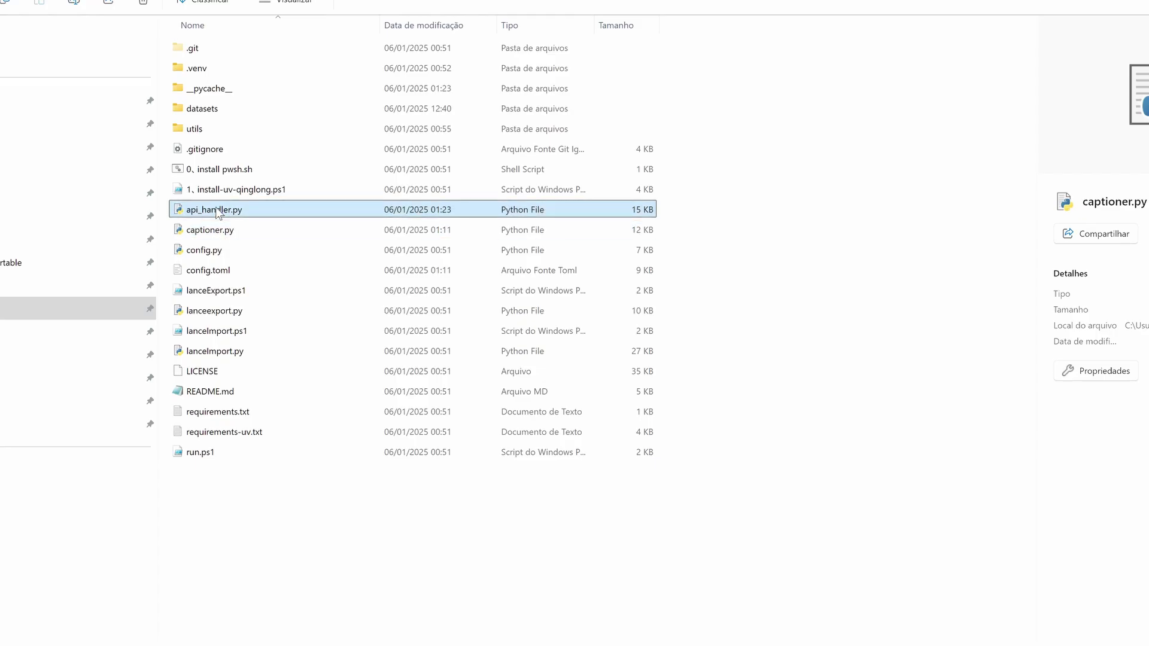
right_click(217, 212)
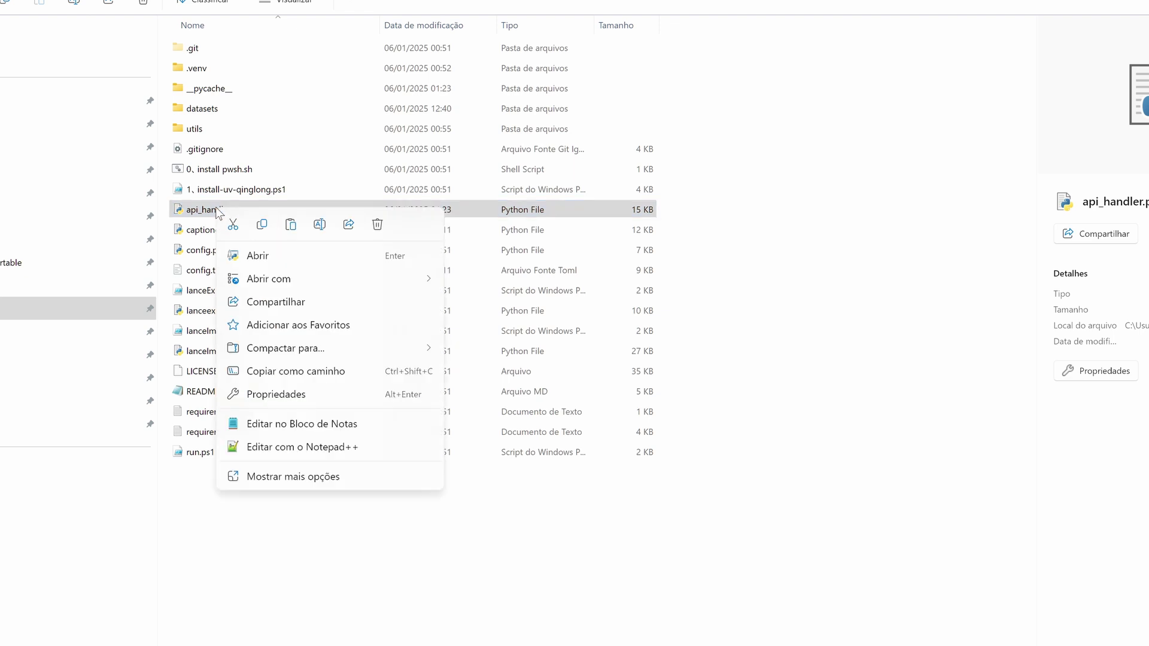
click(284, 457)
click(702, 203)
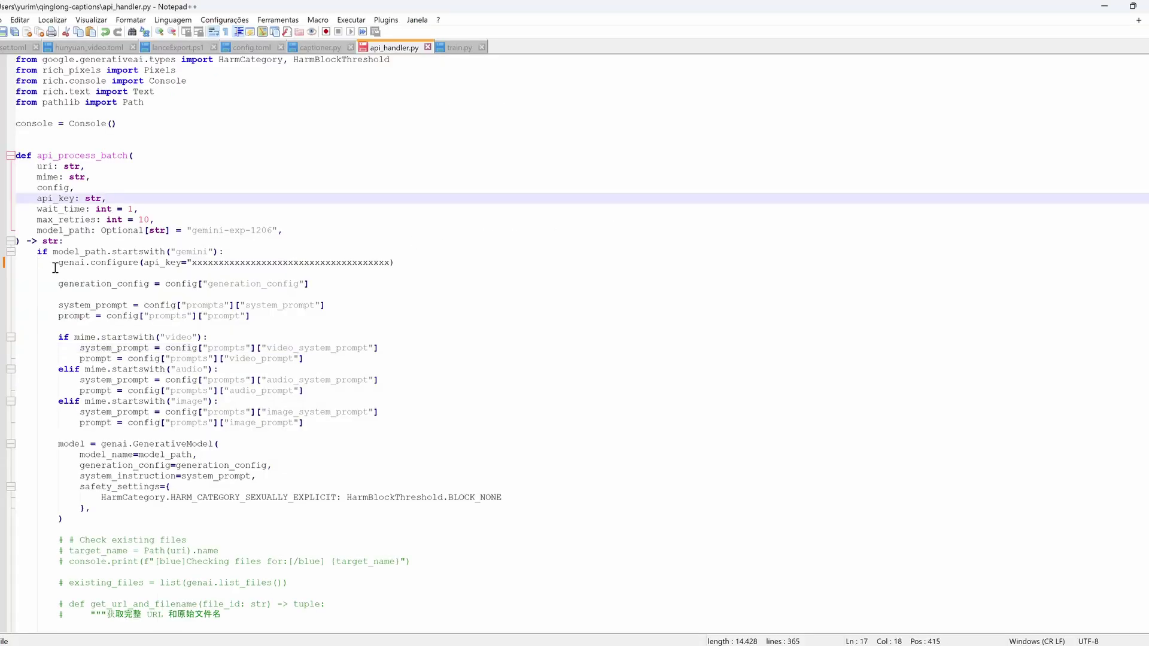
drag(56, 263, 393, 264)
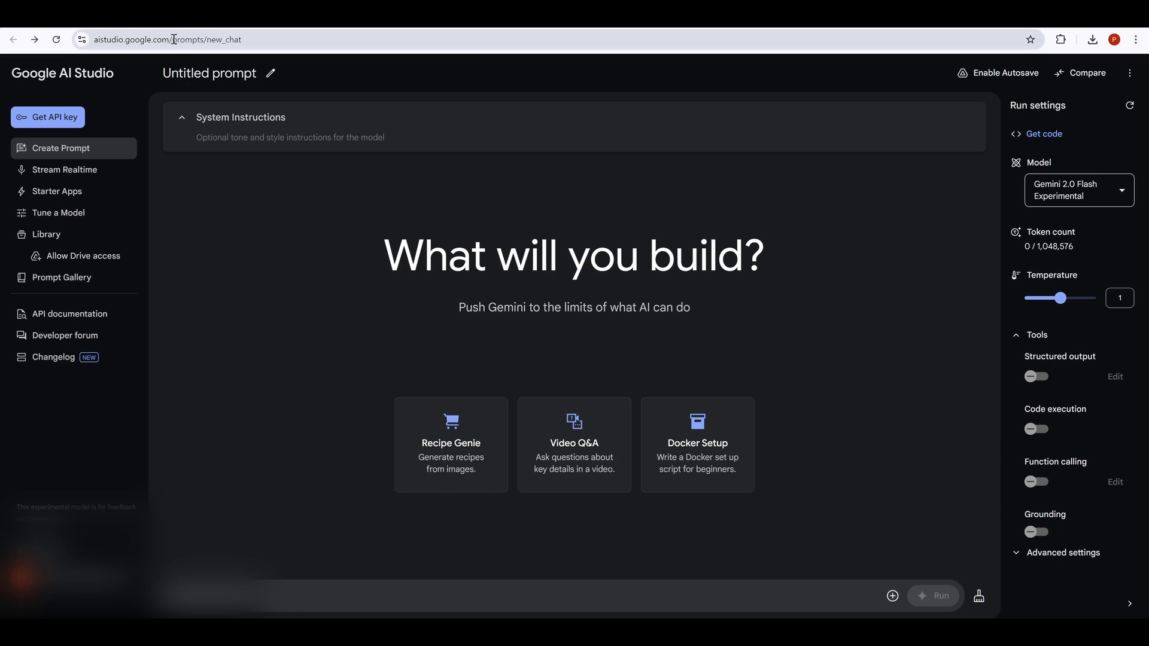
Load aistudio.google.com and go to the Get API key page, which lists no keys yet
drag(174, 39, 313, 44)
key(BackSpace)
key(Return)
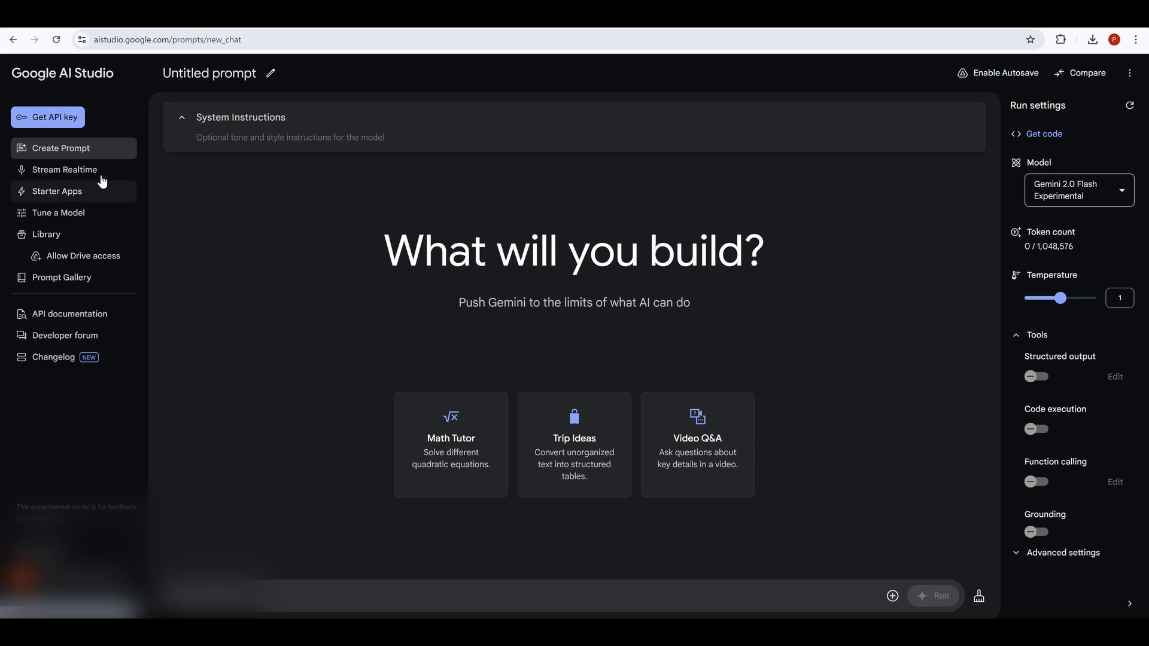
click(54, 118)
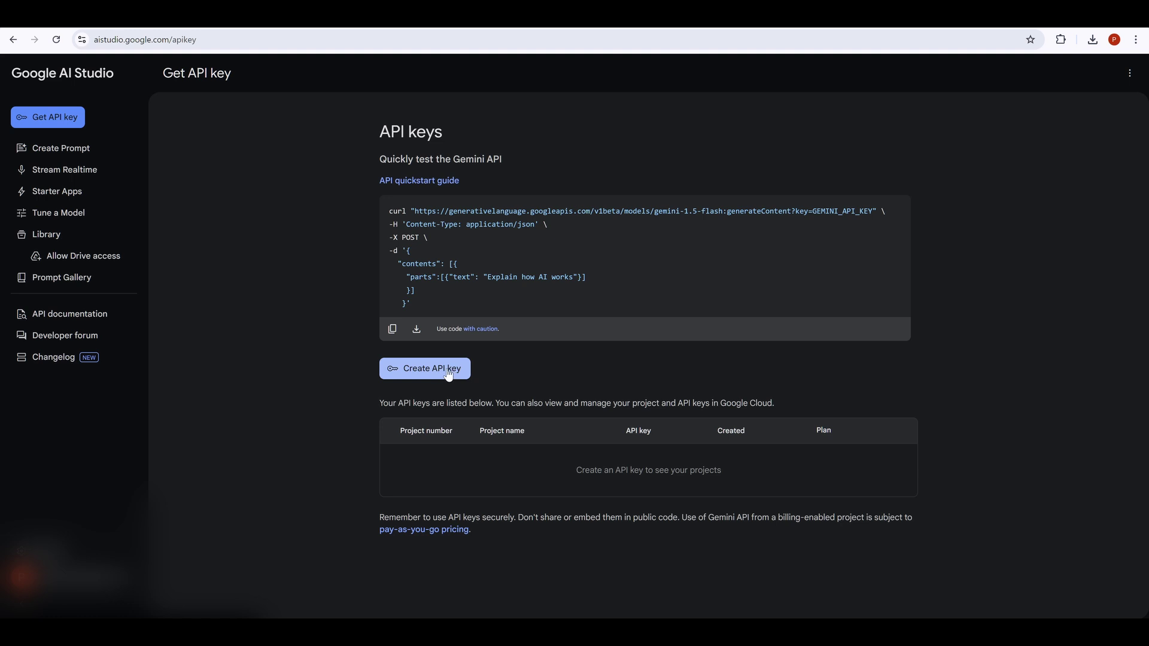
In Notepad++, select the placeholder x's inside api_key="..." on line 23 of api_handler.py
mouse_move(787, 632)
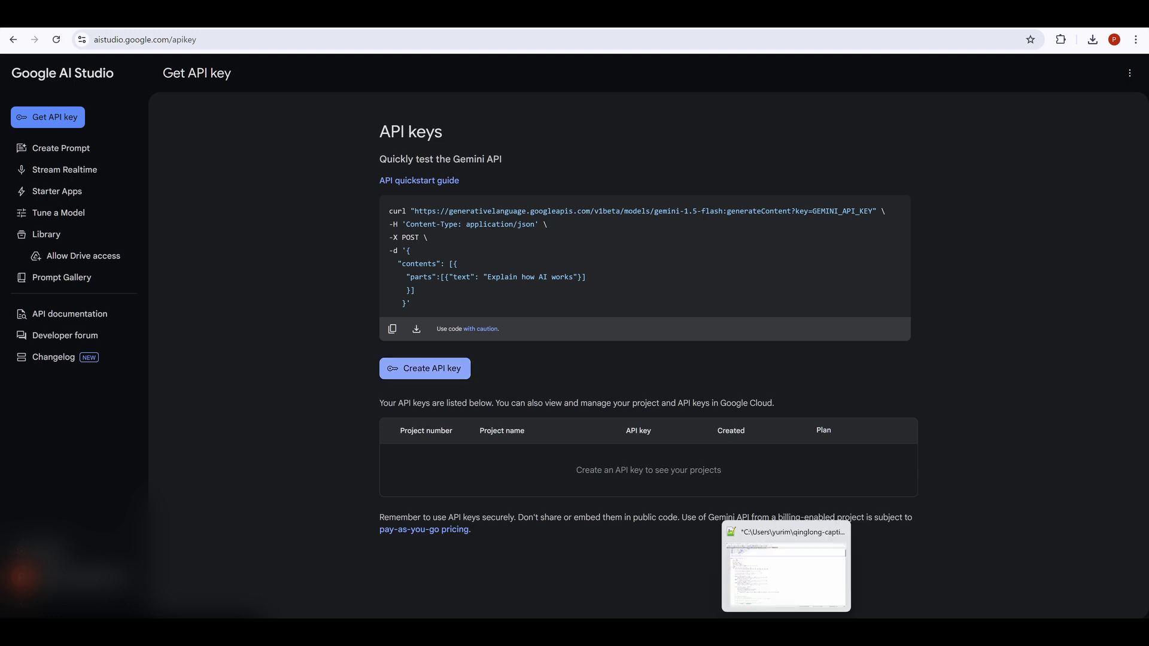
click(778, 569)
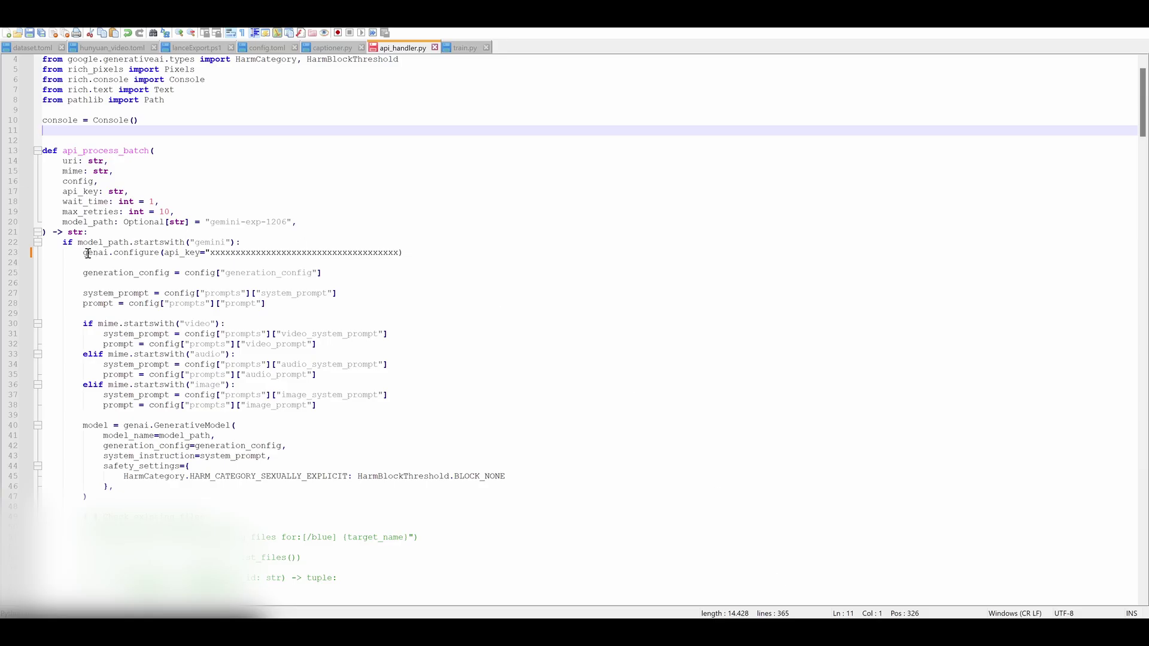
drag(88, 254, 408, 247)
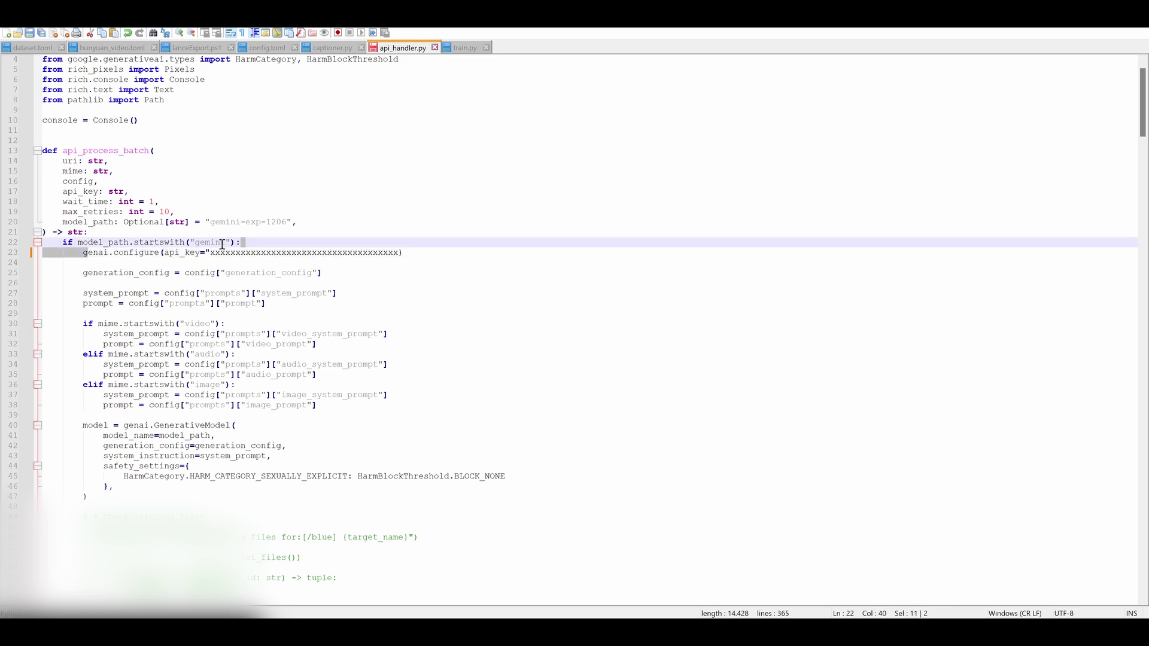
drag(206, 253, 402, 256)
drag(211, 254, 399, 256)
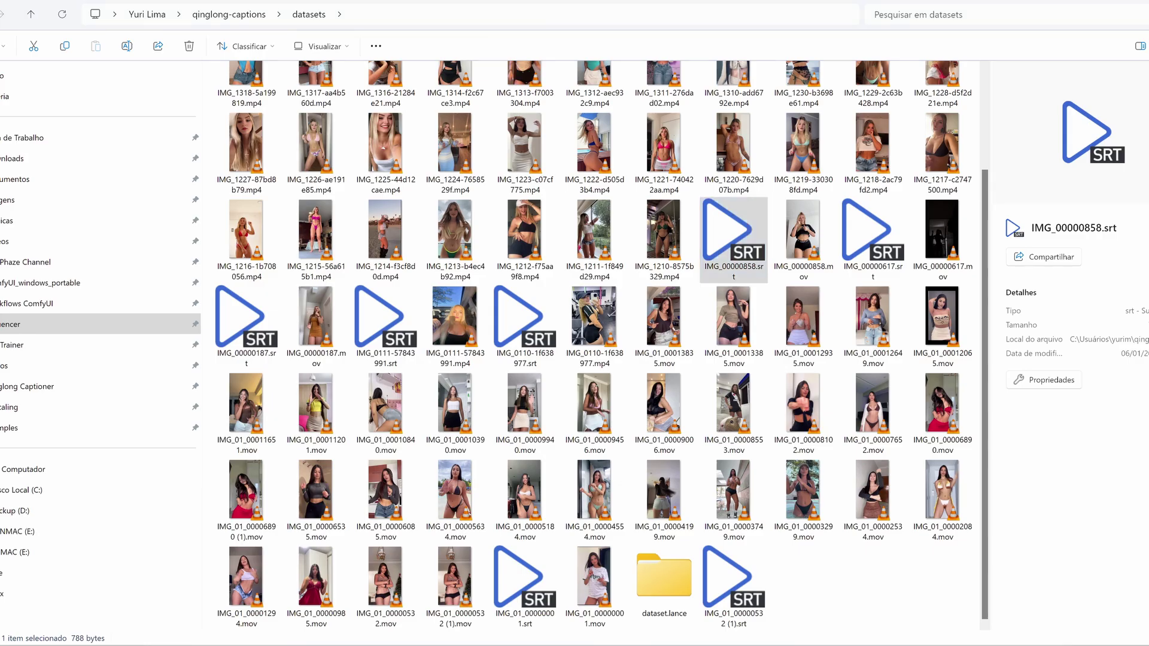
Bring the captioning terminal forward and watch the Gemini caption output being generated
mouse_move(811, 576)
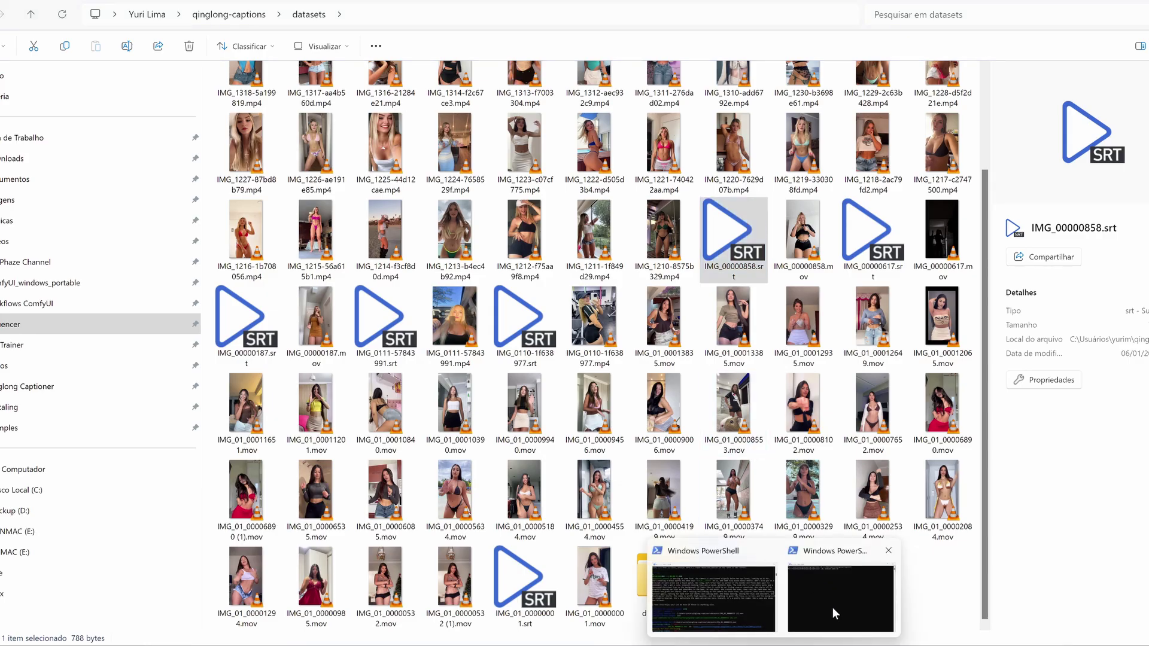
click(734, 614)
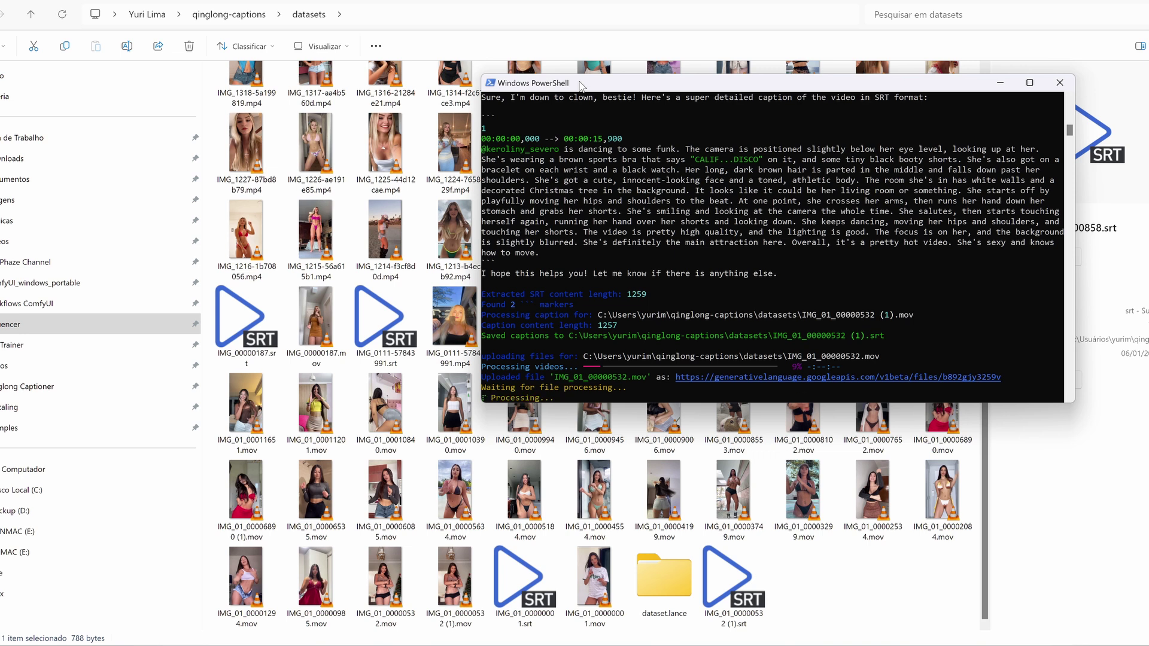
drag(581, 87, 654, 256)
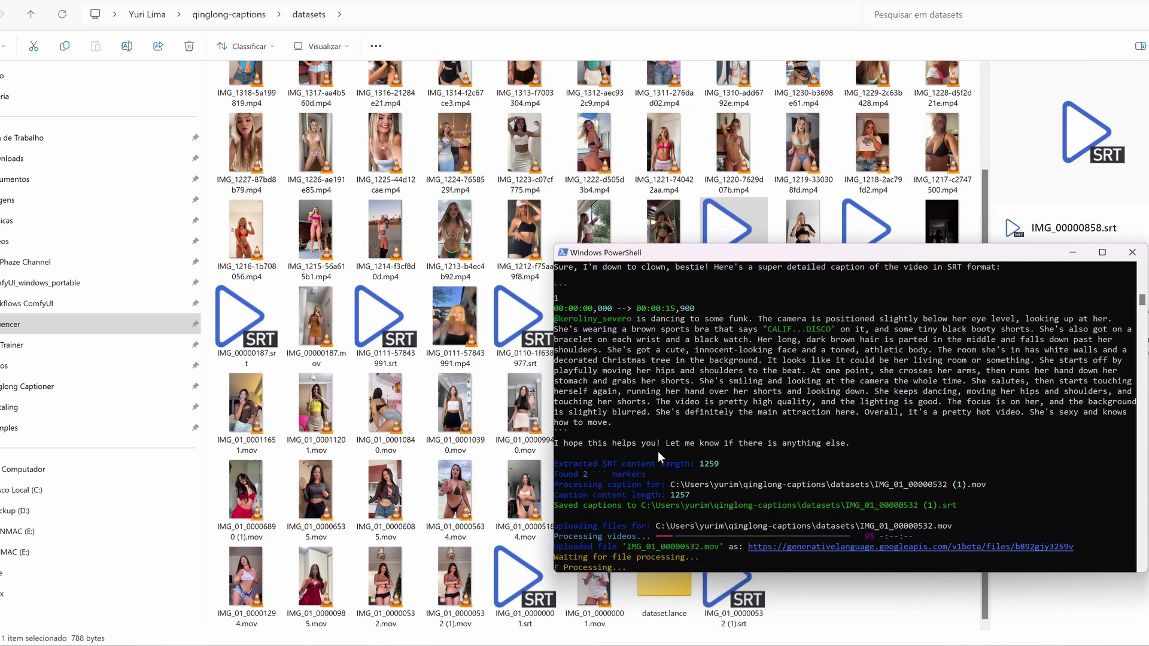
drag(655, 262, 609, 262)
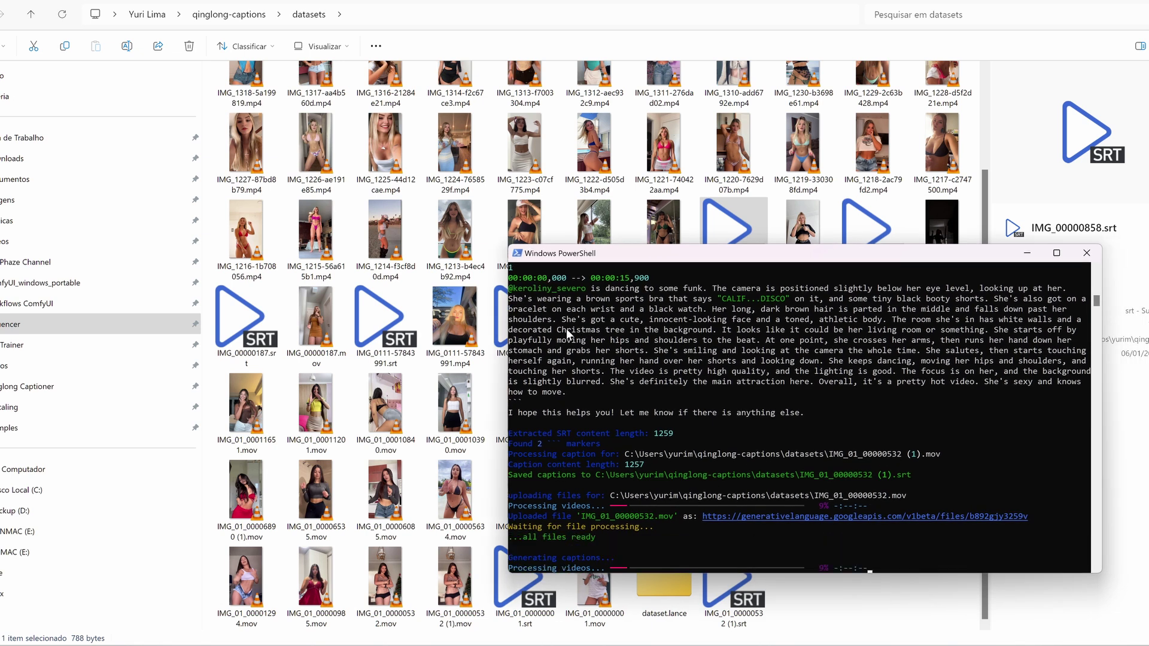
drag(565, 328, 924, 385)
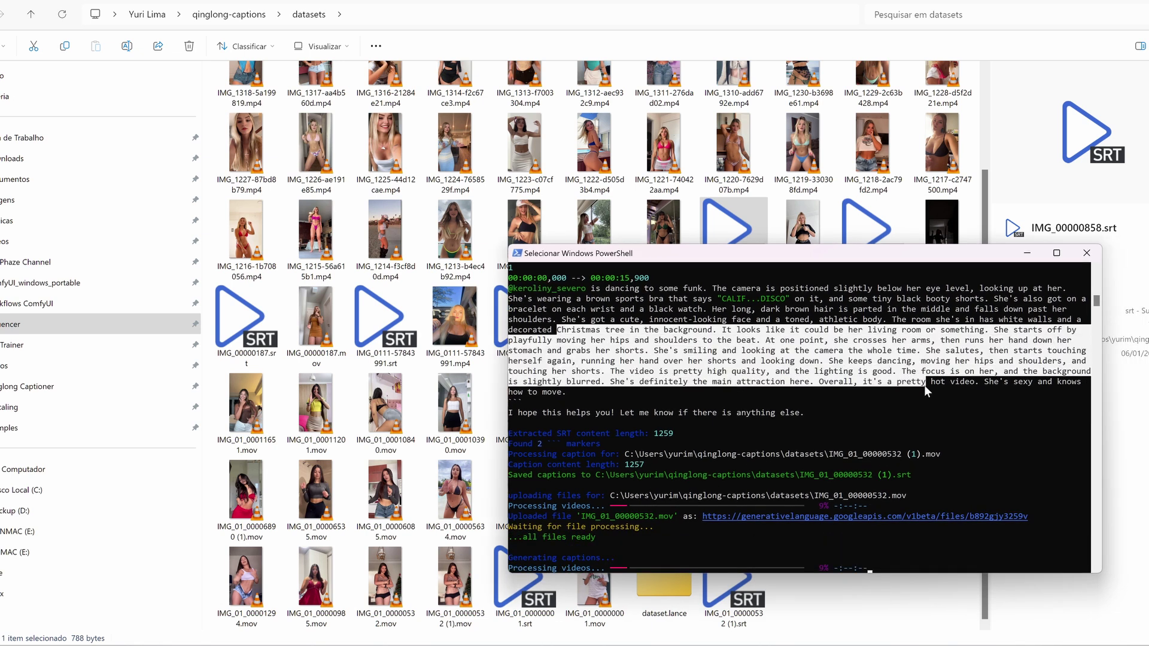
click(638, 393)
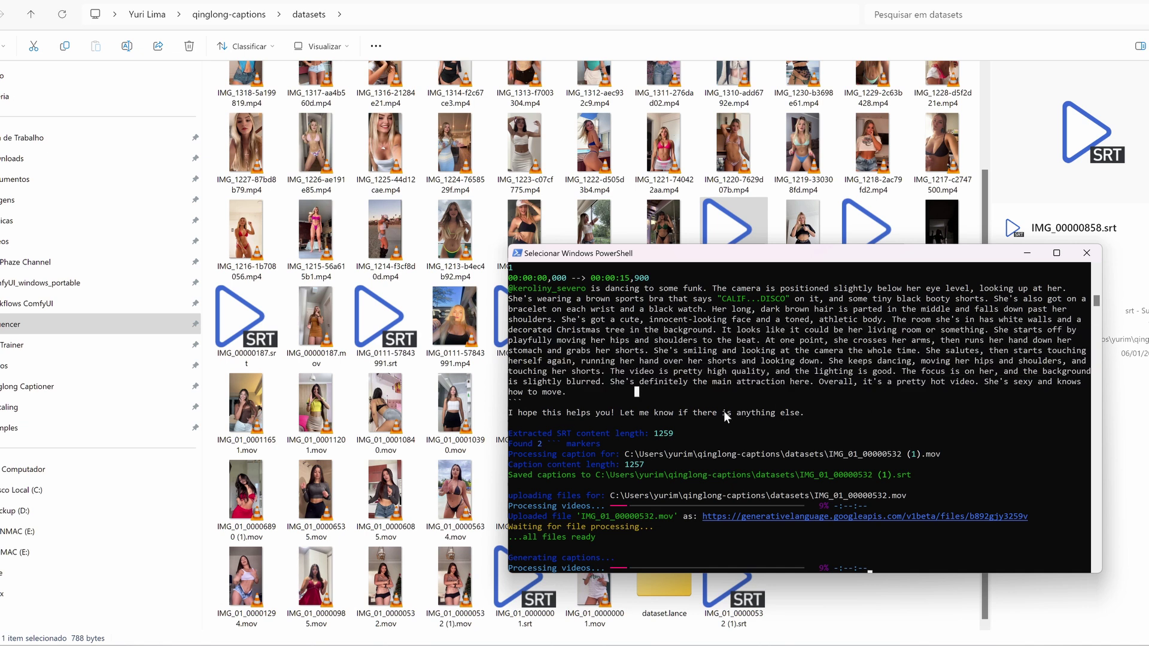
key(Escape)
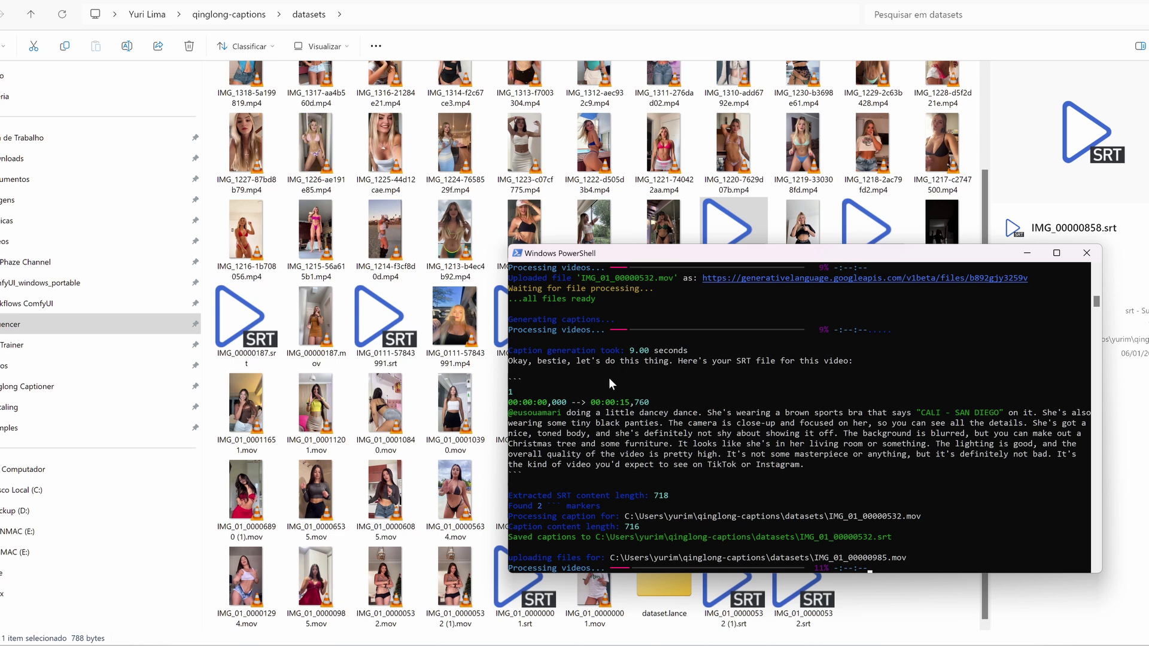
drag(605, 253, 664, 256)
Check IMG_0111-57843991.srt in the datasets folder, then return to the terminal
click(386, 333)
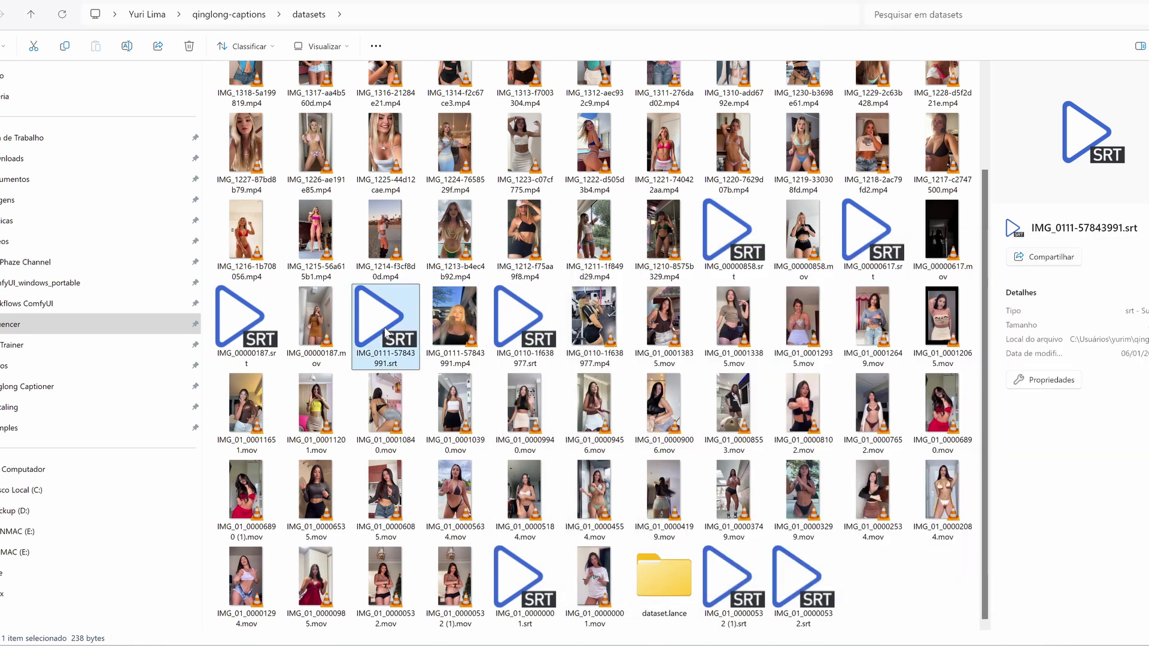
right_click(386, 333)
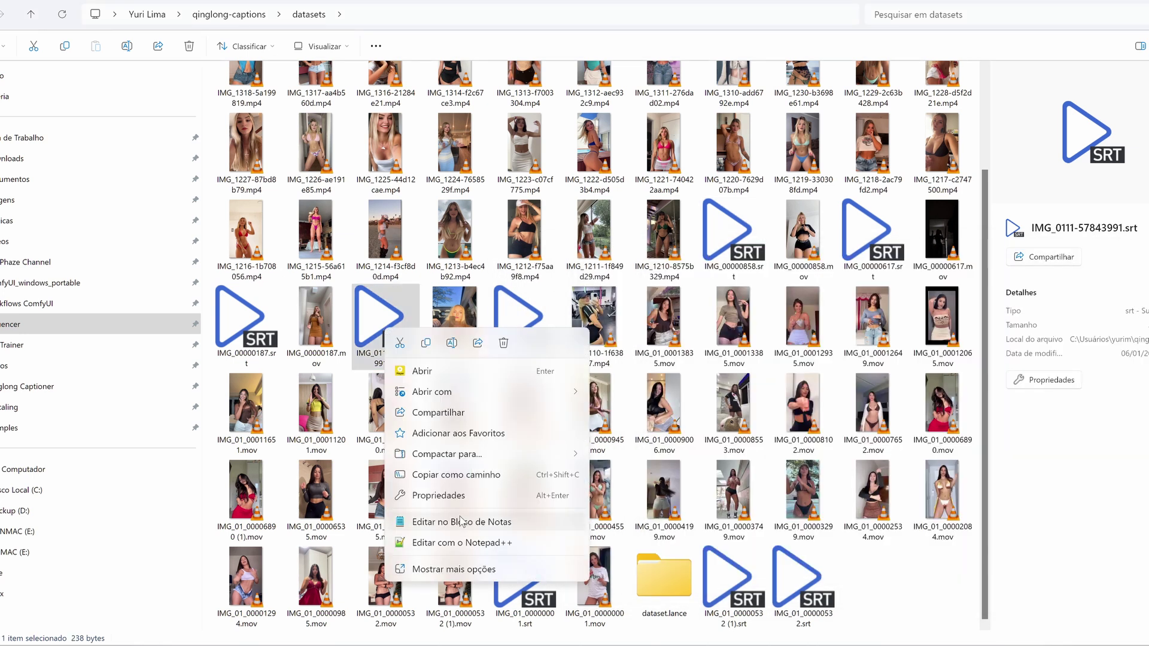
mouse_move(773, 644)
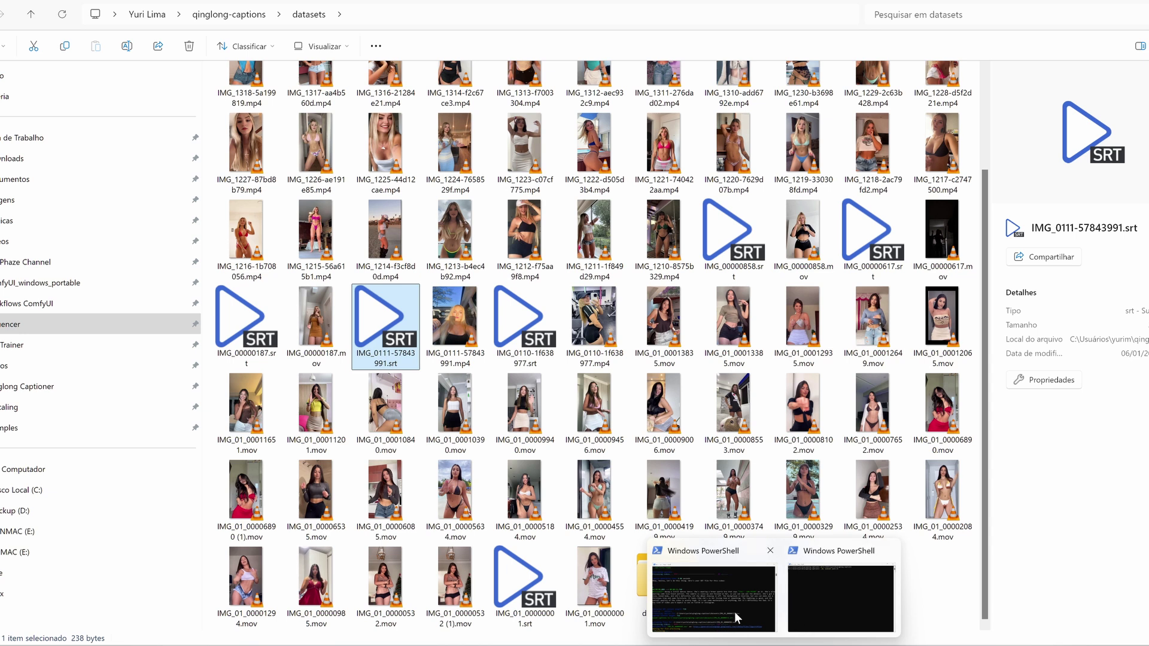
click(726, 617)
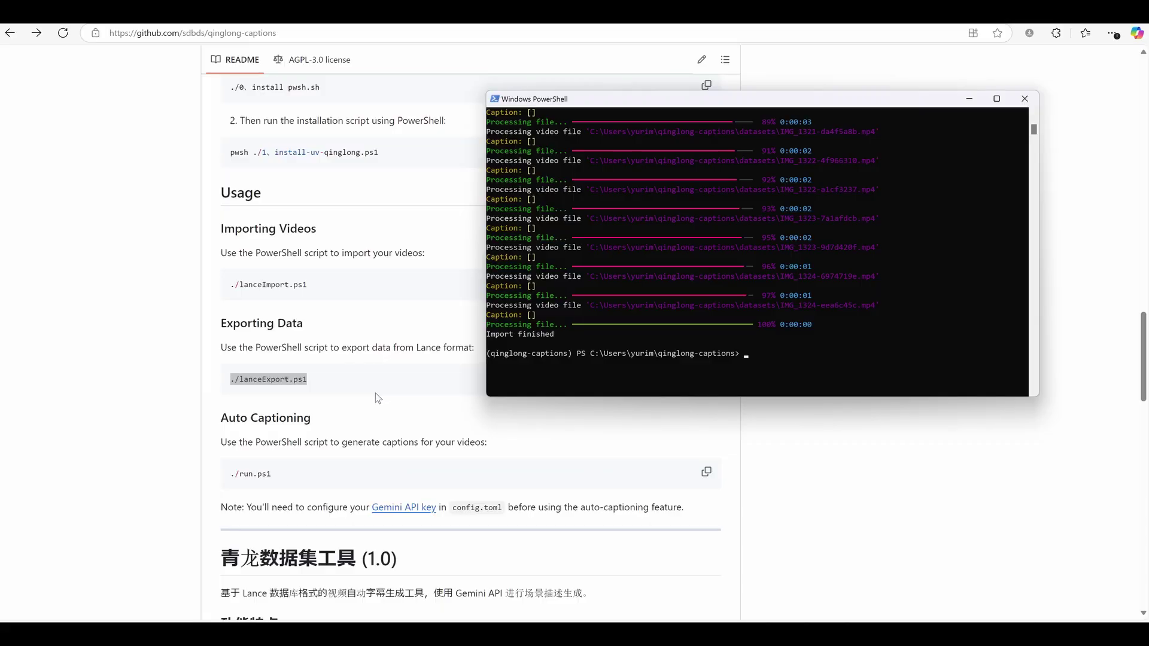
Run ./lanceExport.ps1 from the README to export dataset.lance into the datasets folder
click(377, 398)
click(706, 379)
key(alt+Tab)
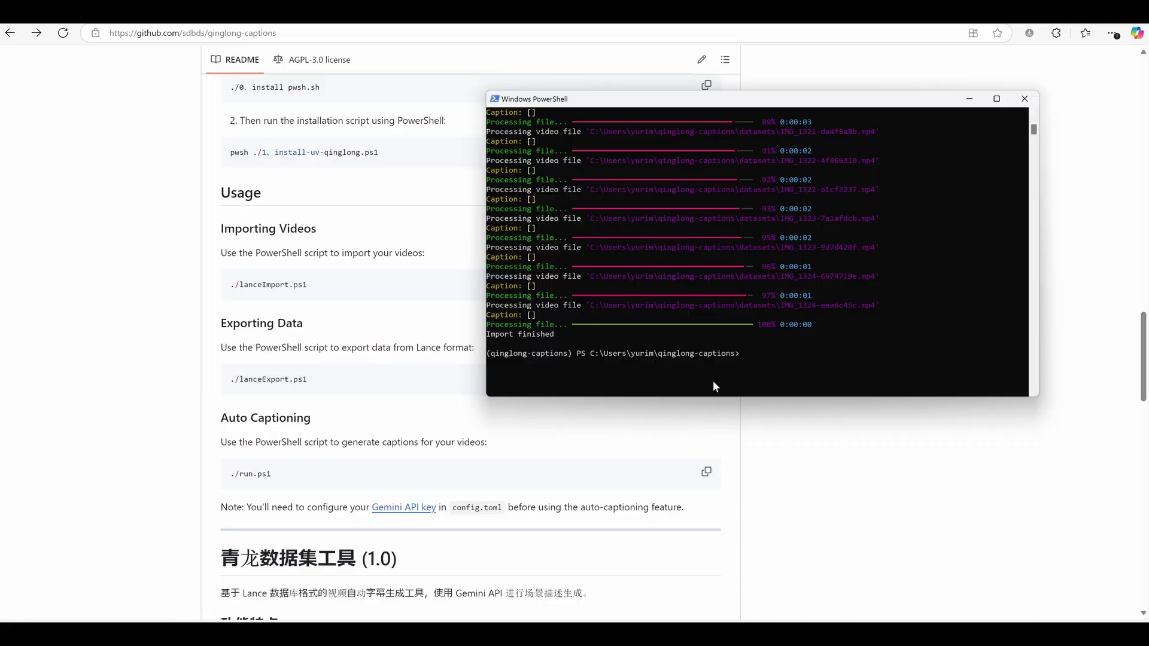
right_click(778, 370)
key(Return)
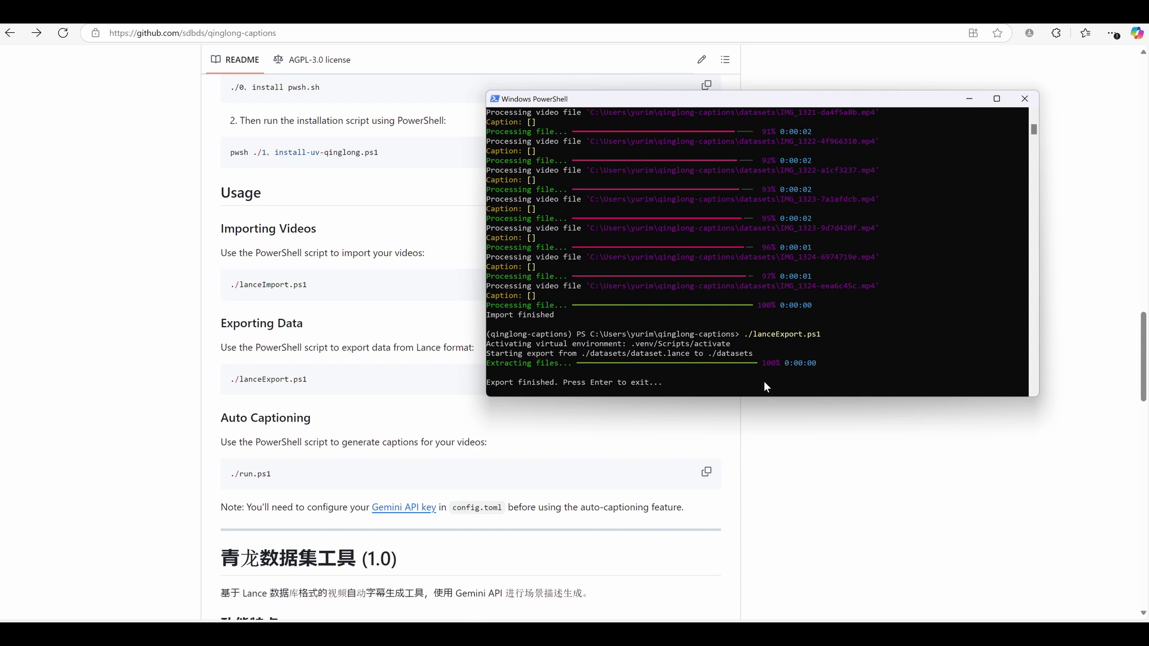
key(Return)
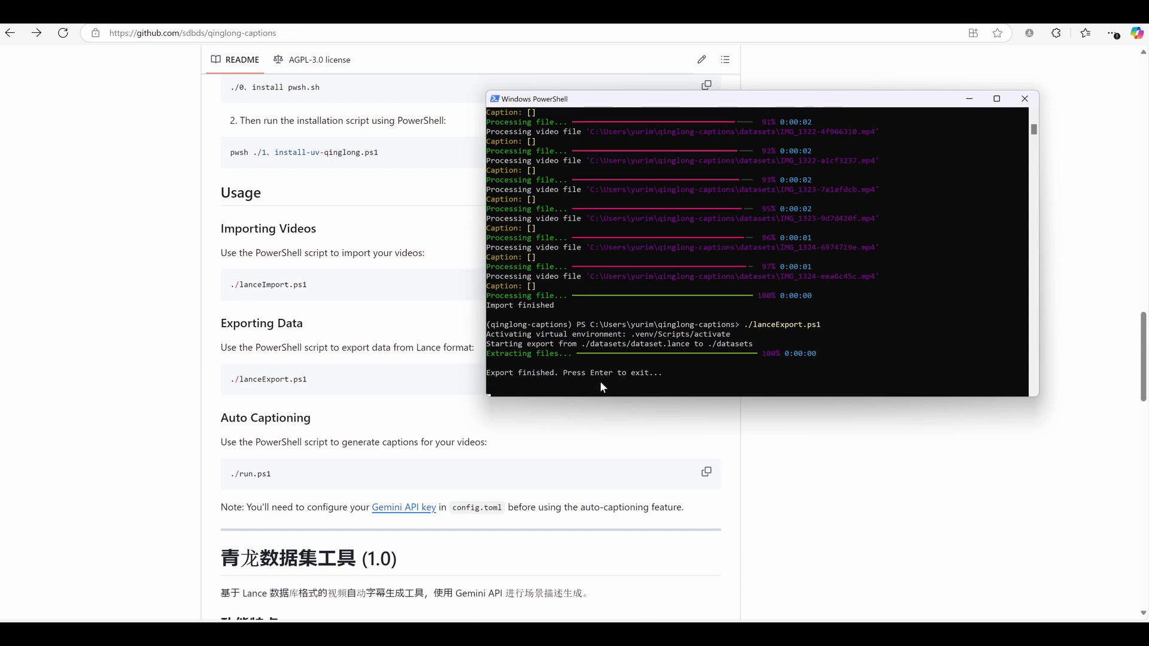
Start the ./run.ps1 captioning script in PowerShell
click(706, 472)
key(alt+Tab)
right_click(702, 375)
key(Return)
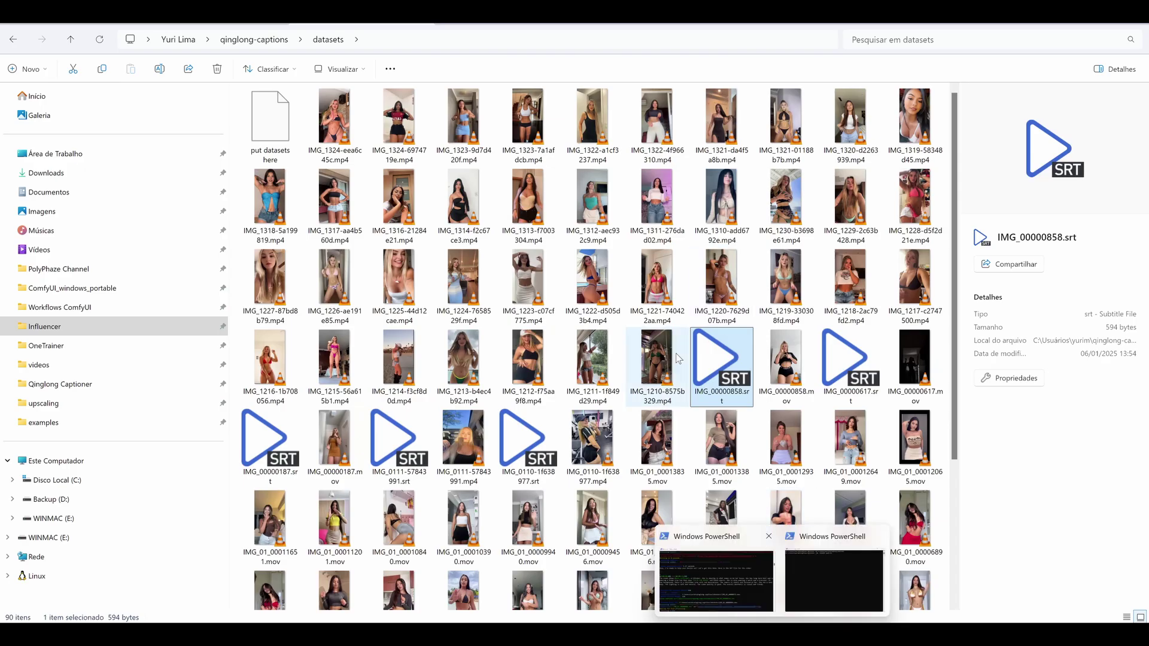
right_click(718, 365)
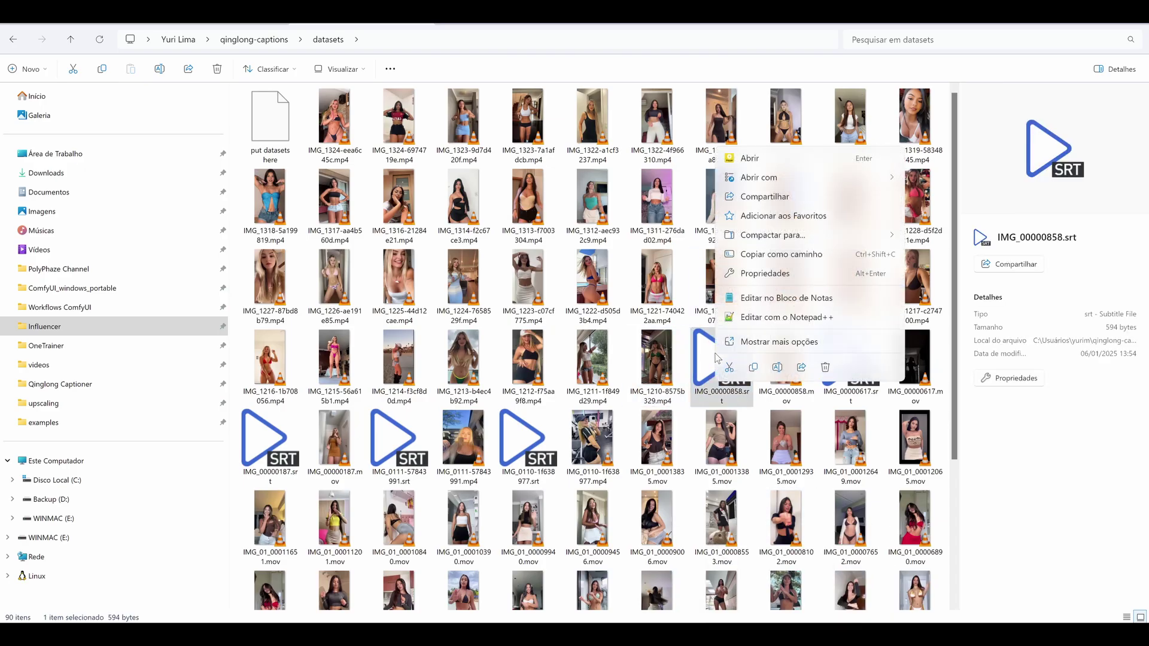
click(753, 299)
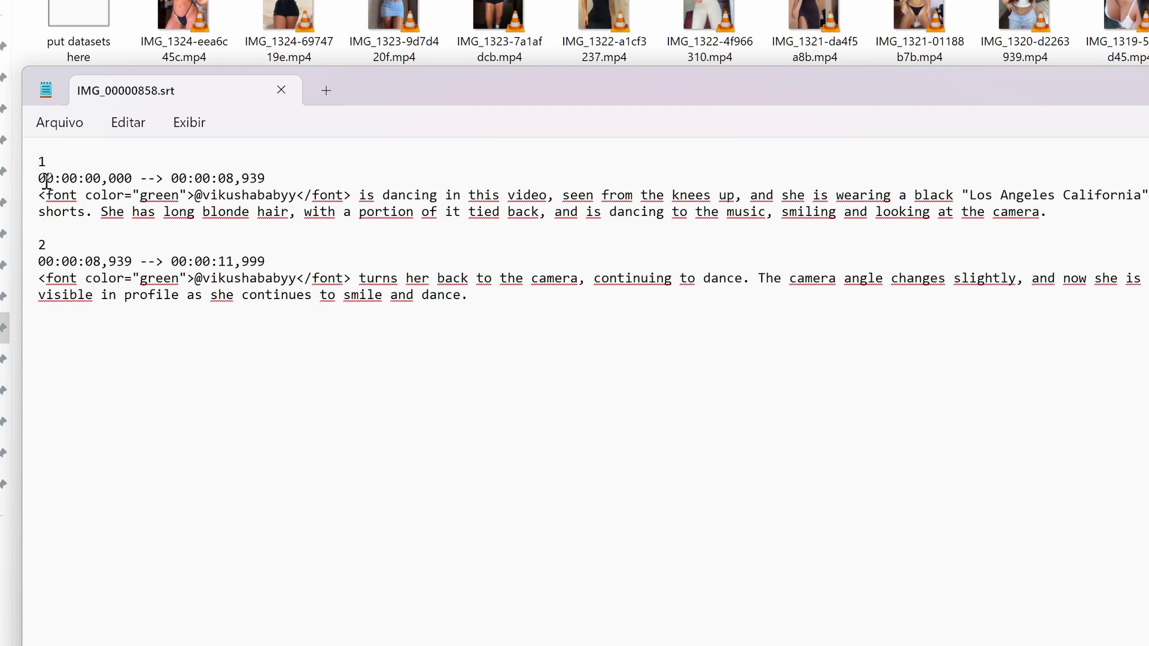
drag(46, 178, 259, 178)
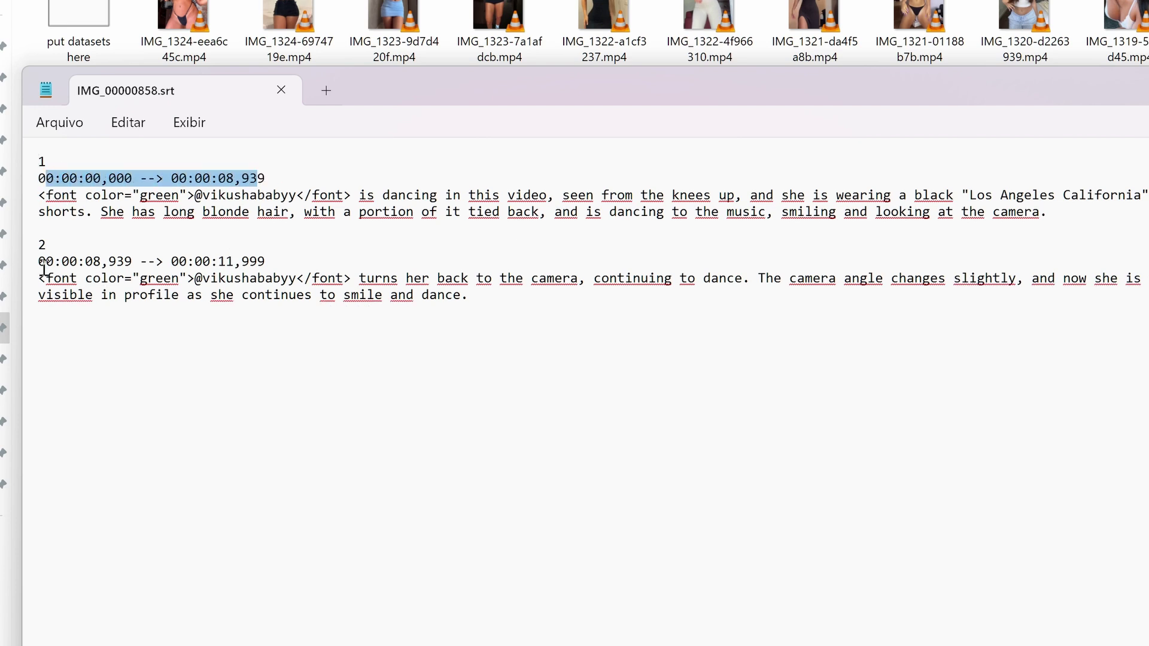
drag(38, 262, 278, 270)
click(368, 423)
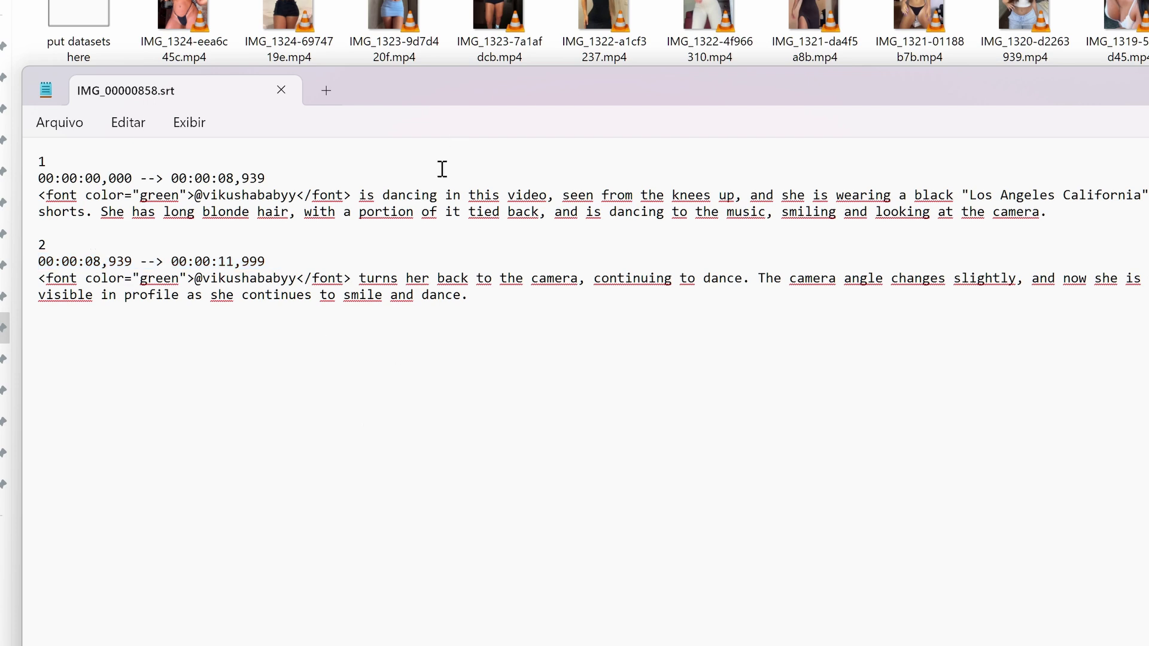
drag(361, 197, 1146, 200)
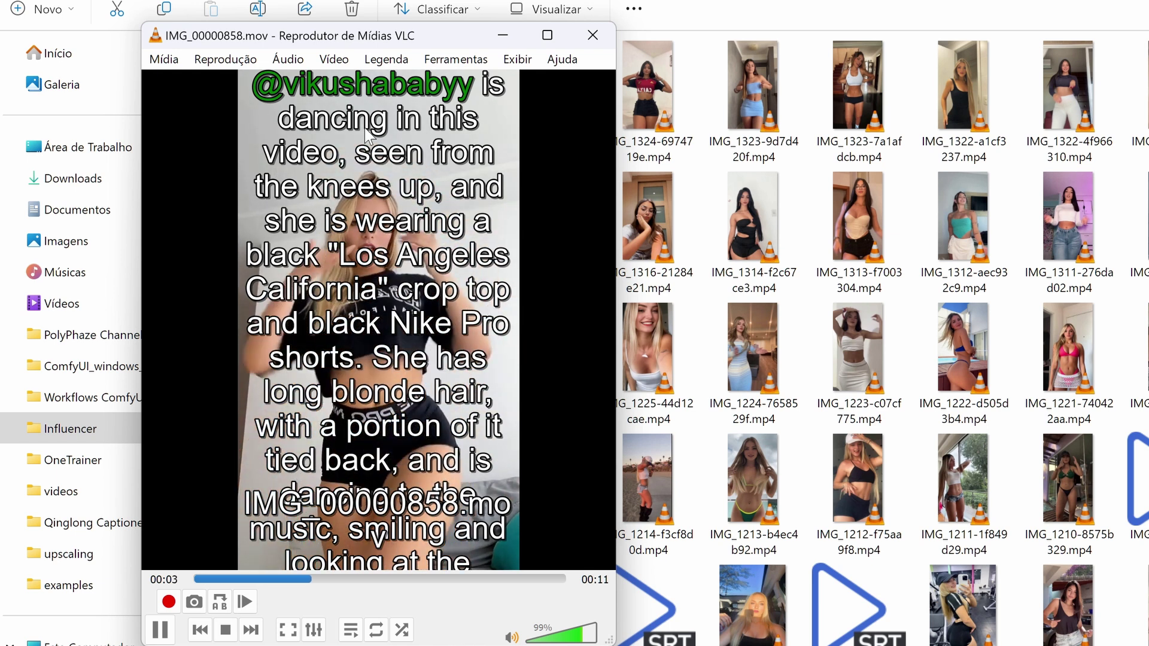
click(597, 44)
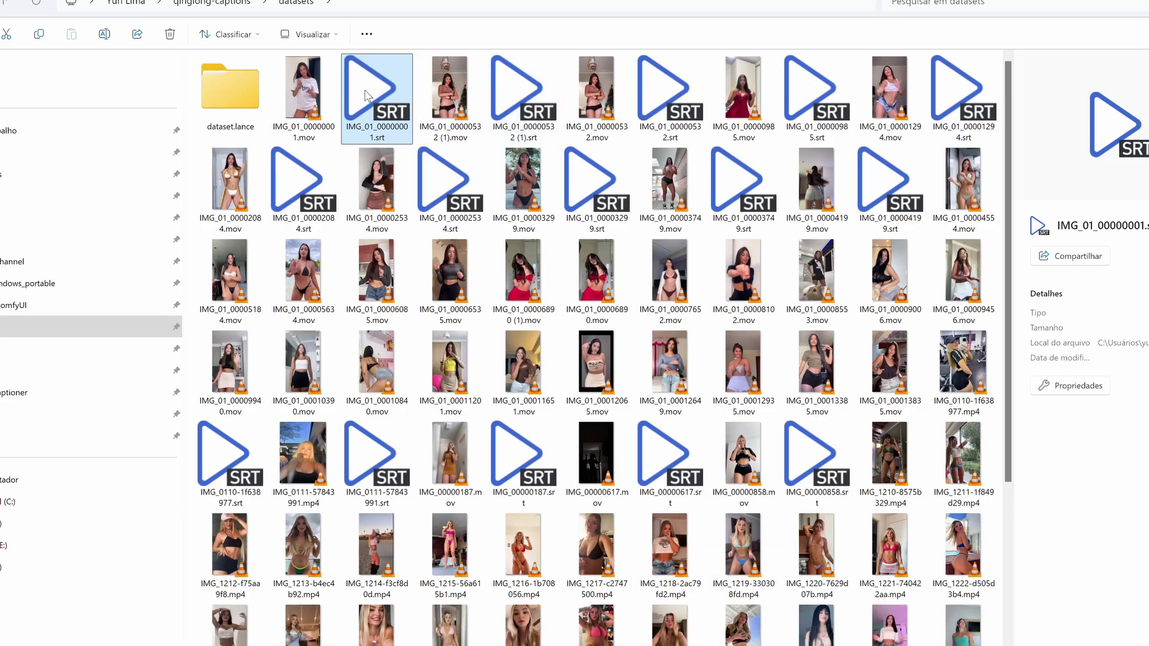
click(523, 89)
right_click(367, 102)
click(451, 302)
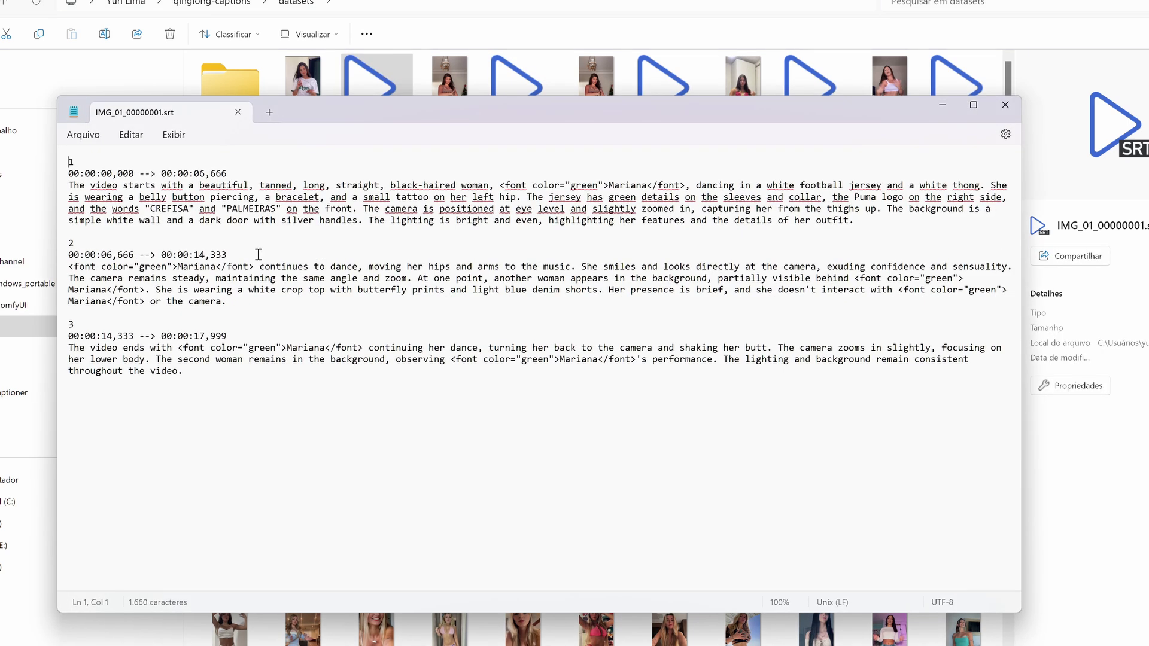
drag(129, 209, 432, 353)
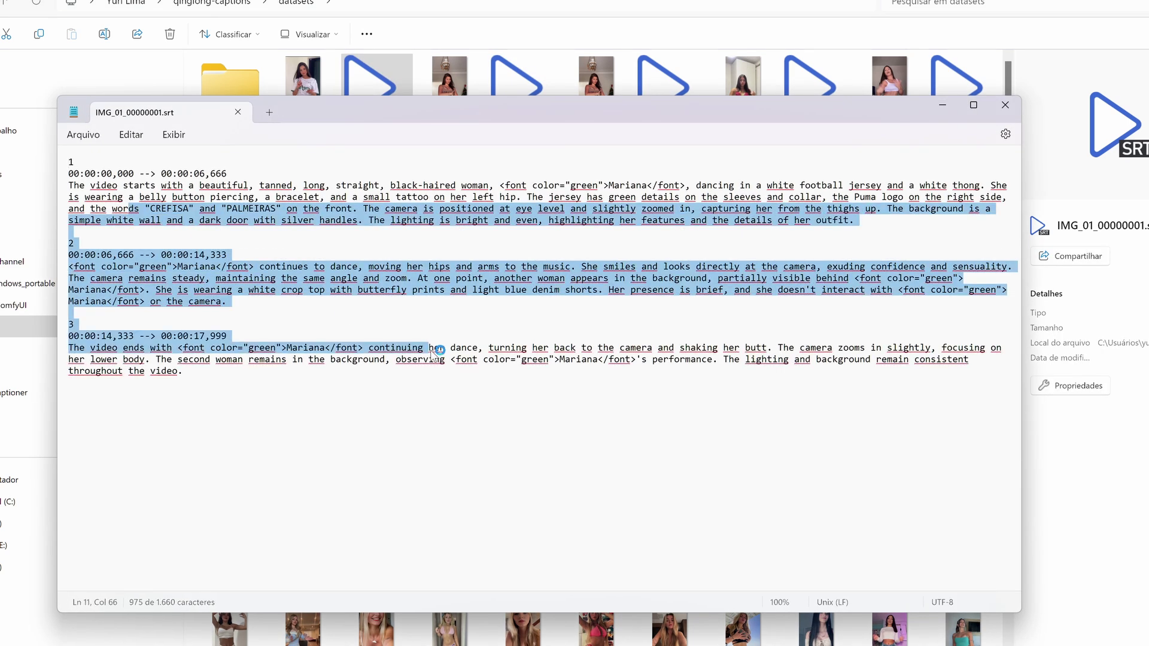
click(1005, 105)
click(518, 88)
right_click(518, 88)
click(583, 286)
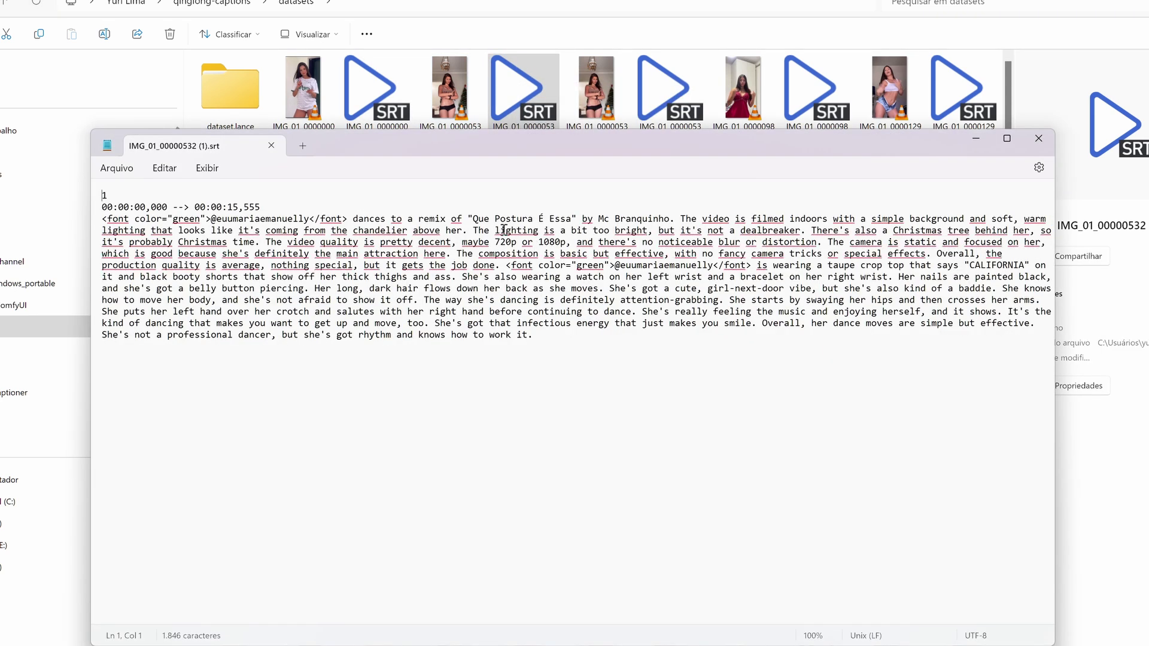
drag(162, 207, 766, 396)
click(767, 397)
click(1038, 138)
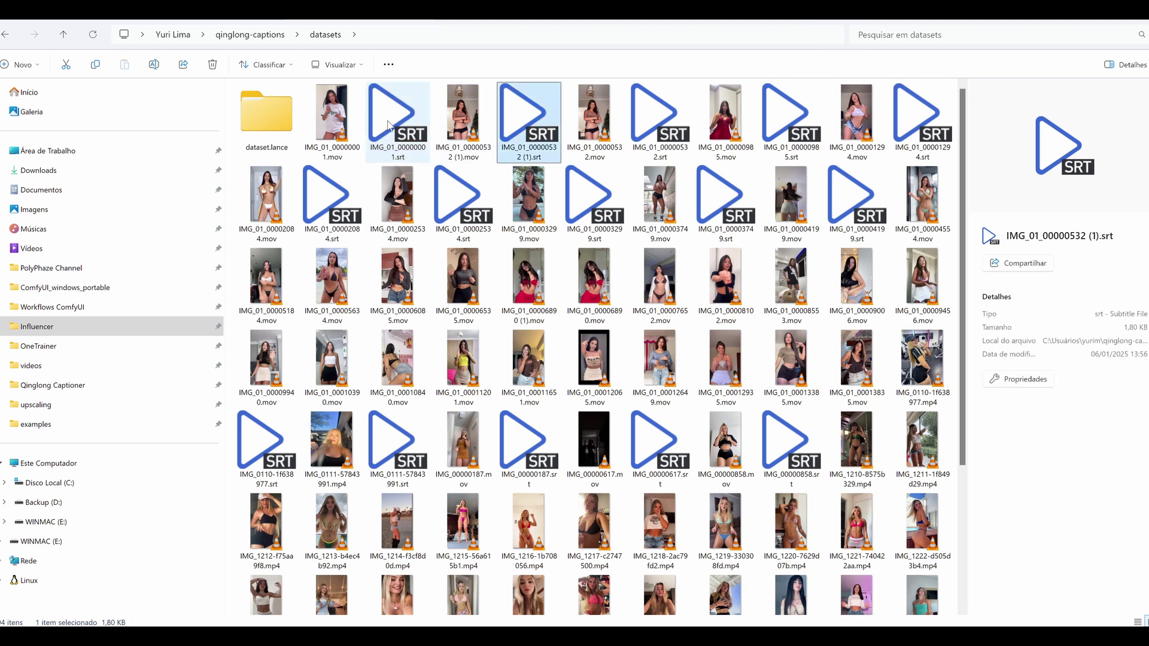
click(390, 120)
right_click(389, 122)
click(465, 305)
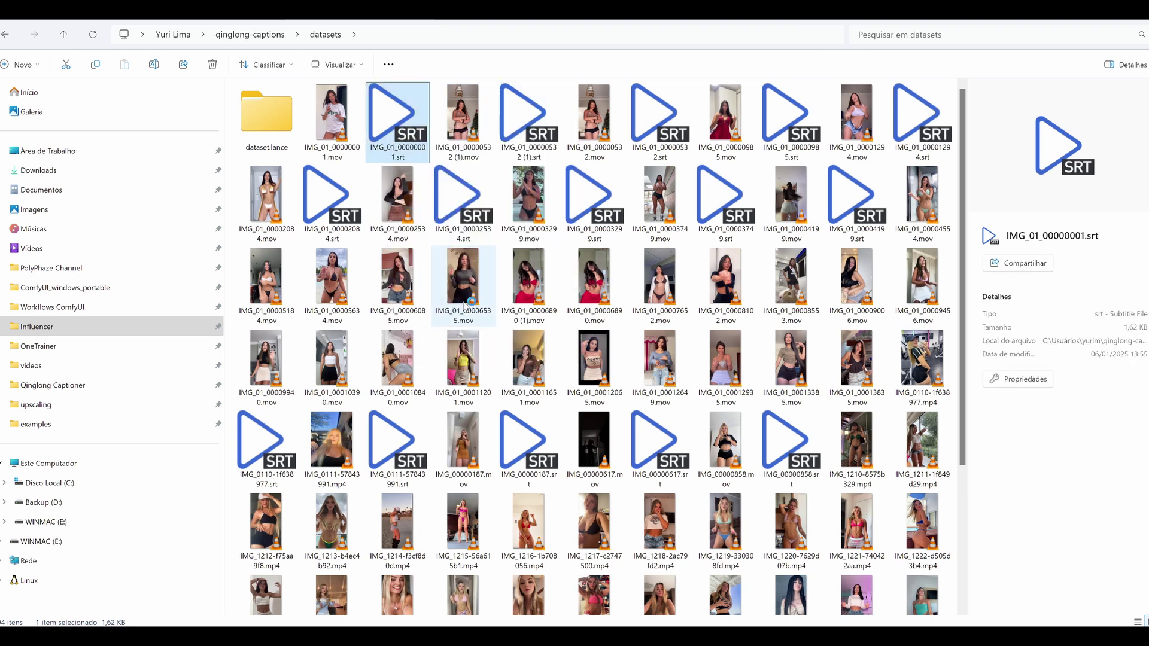
drag(188, 220, 459, 347)
click(959, 128)
click(525, 113)
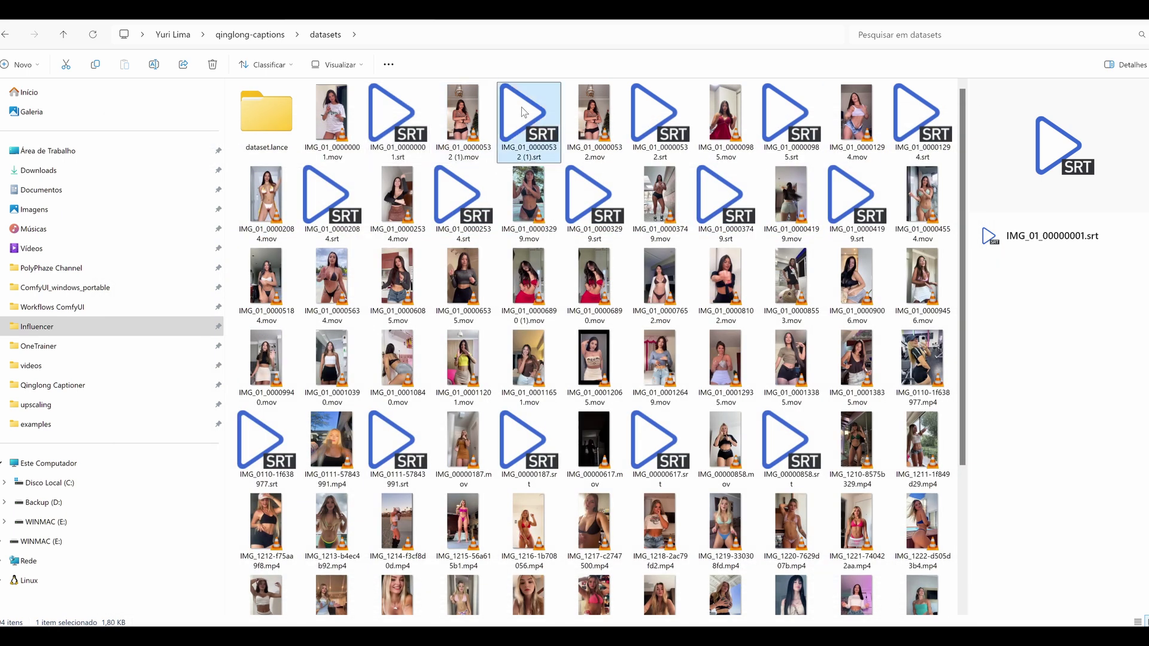
right_click(524, 111)
click(579, 291)
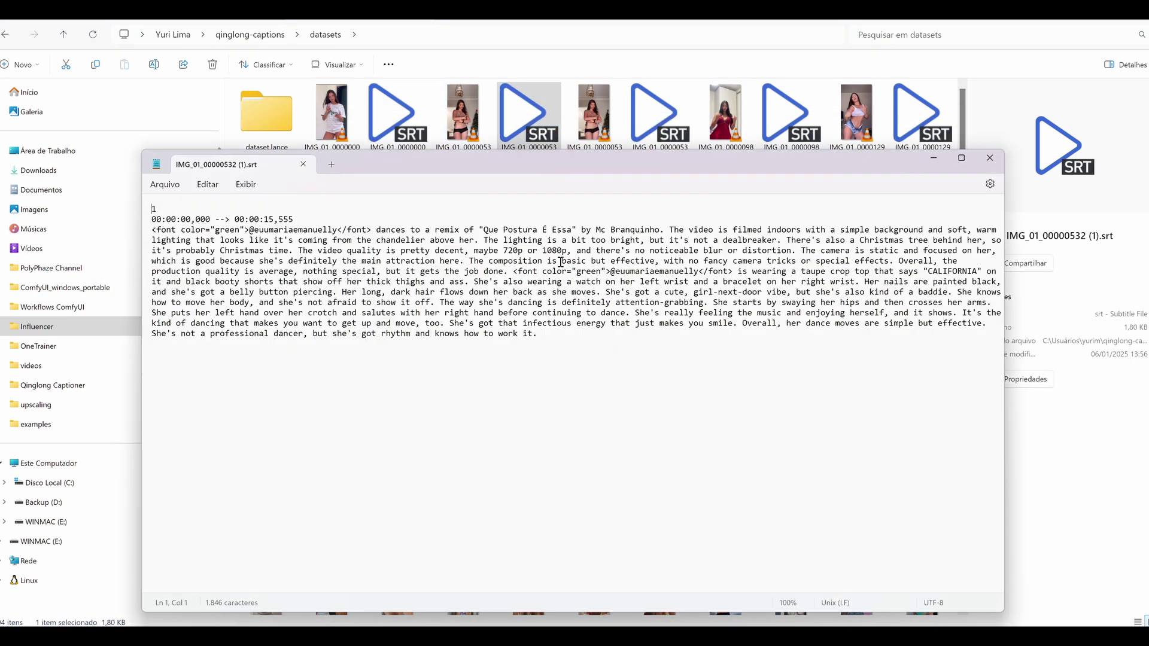
drag(206, 219, 748, 389)
click(748, 389)
click(990, 159)
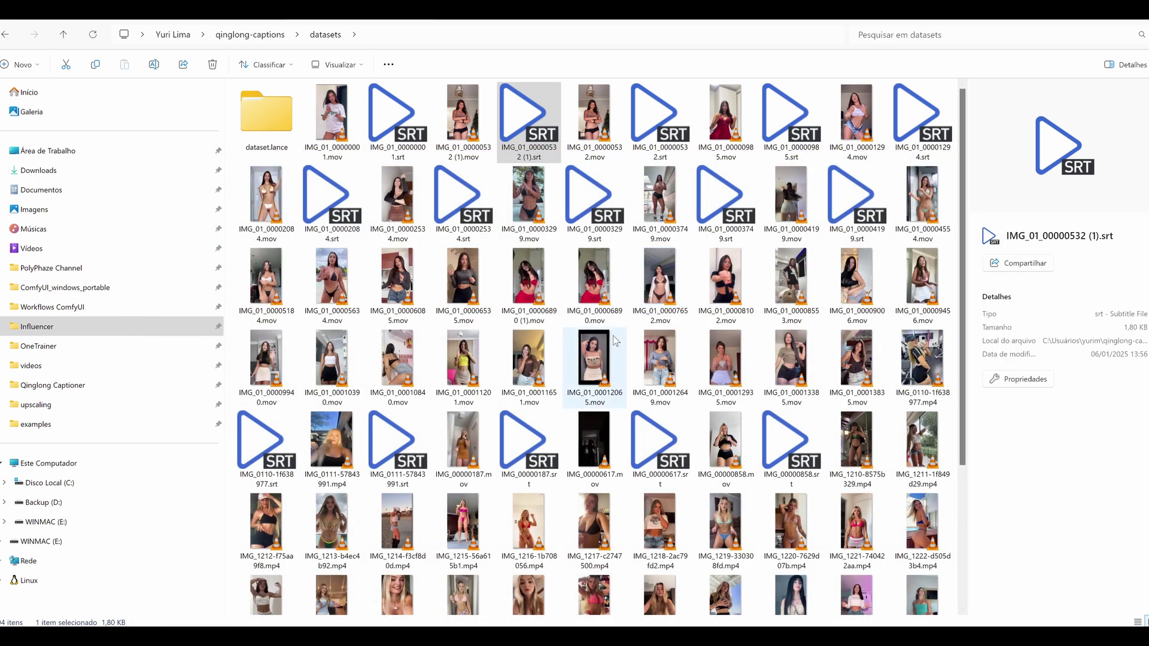
Check the Run option for Srt_to_Clean_Txt.py in PyCharm and scroll to batch_convert_srt_to_txt
key(alt+Tab)
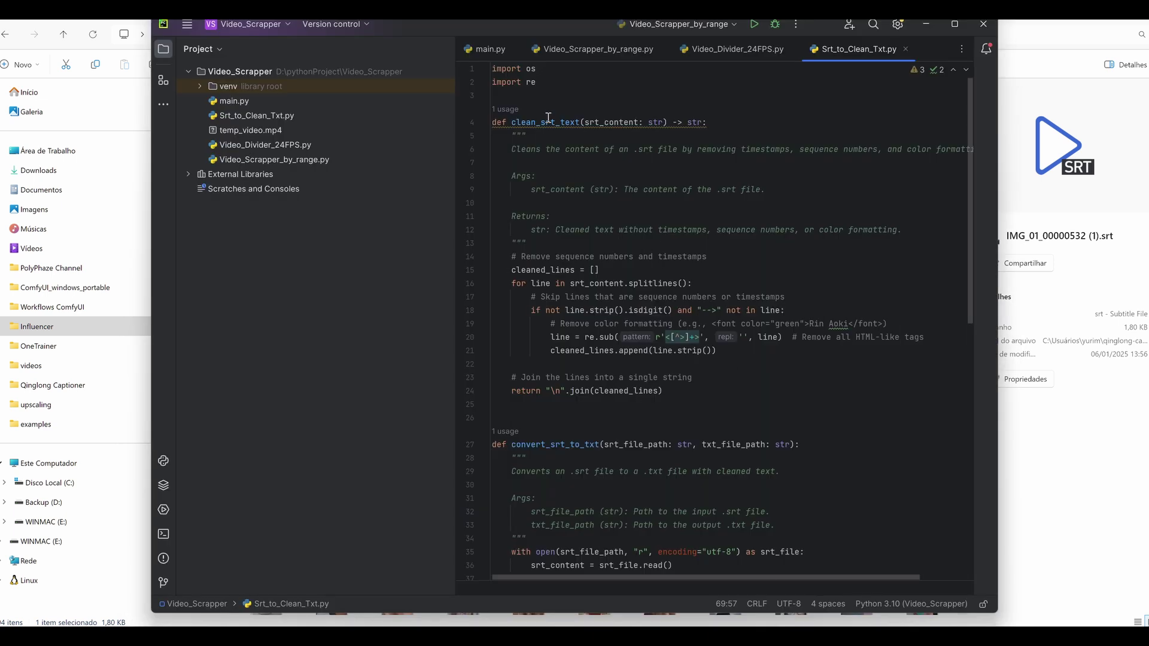
right_click(846, 45)
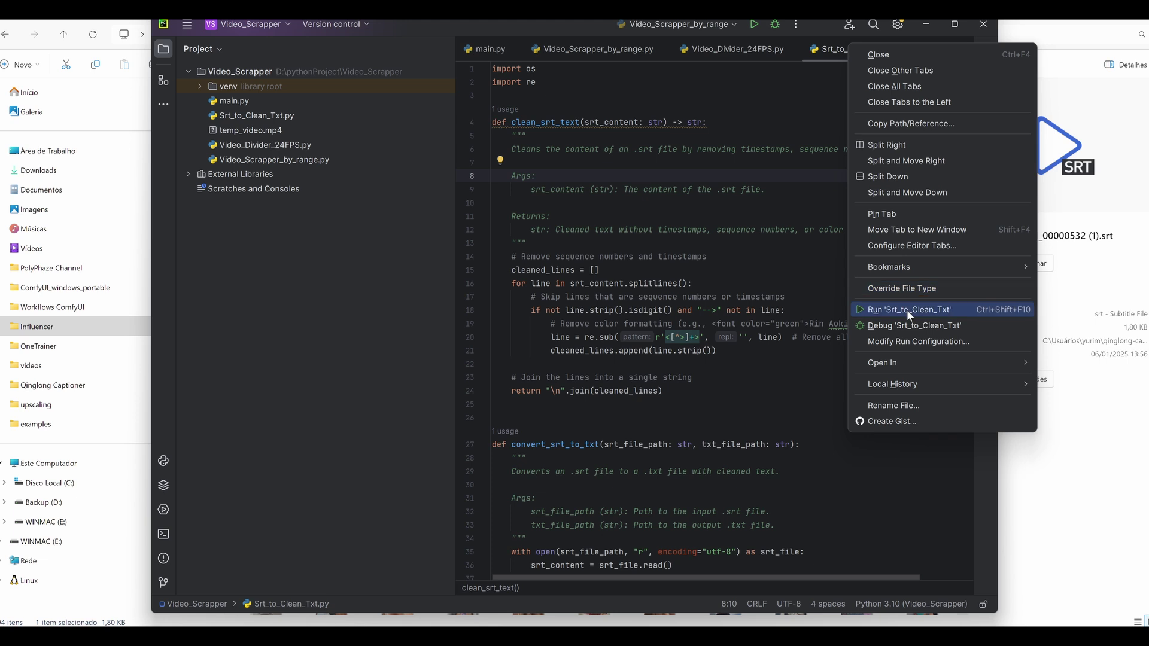
click(594, 417)
scroll(614, 417, down, 12)
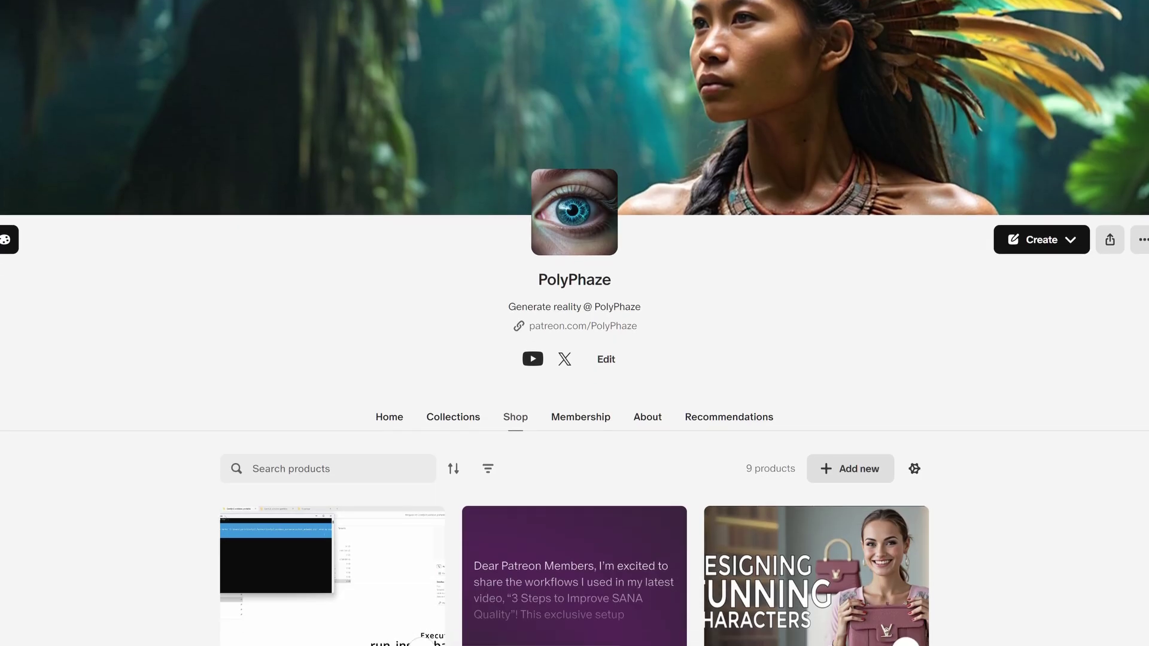
scroll(574, 323, down, 5)
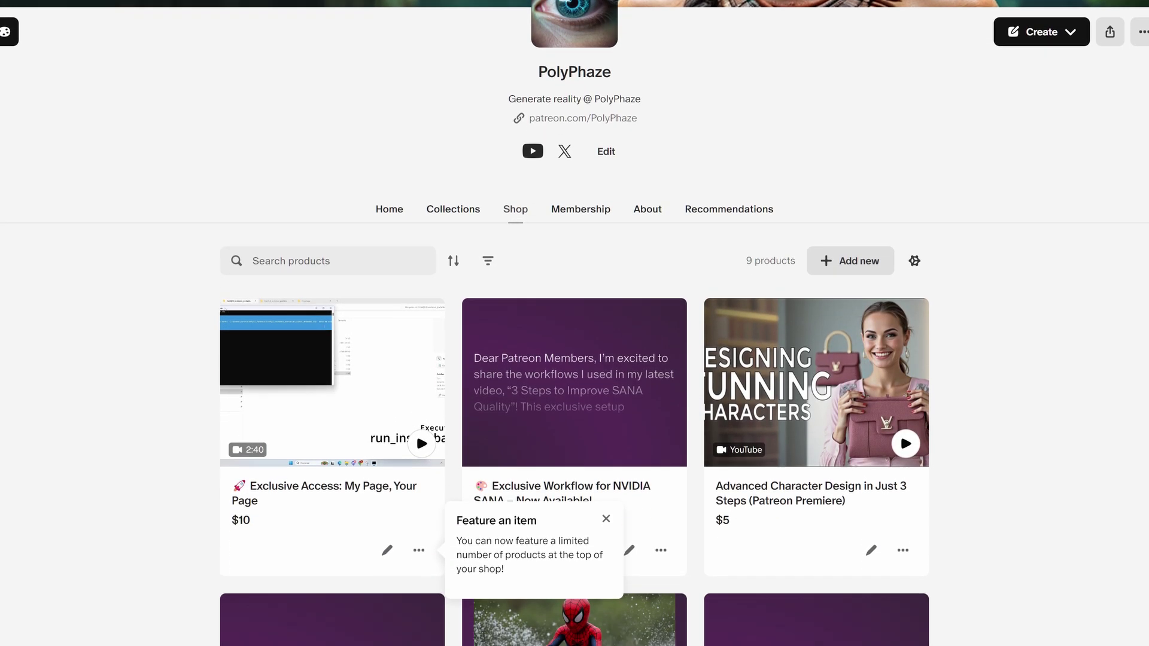
scroll(574, 323, down, 5)
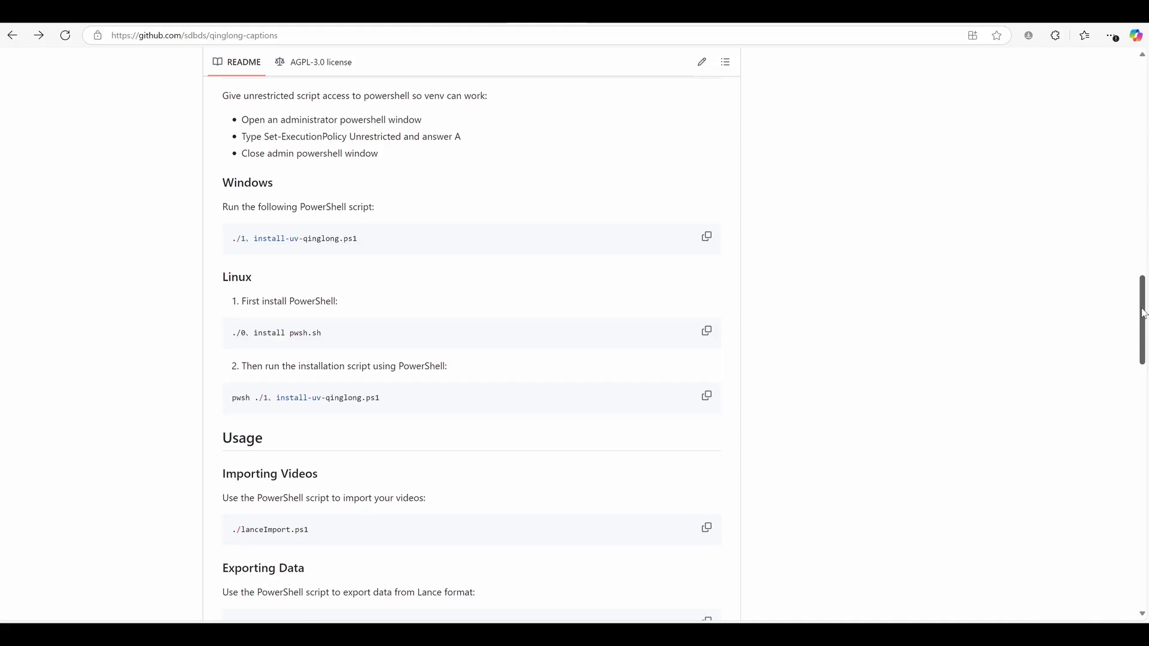
drag(1142, 315, 1144, 258)
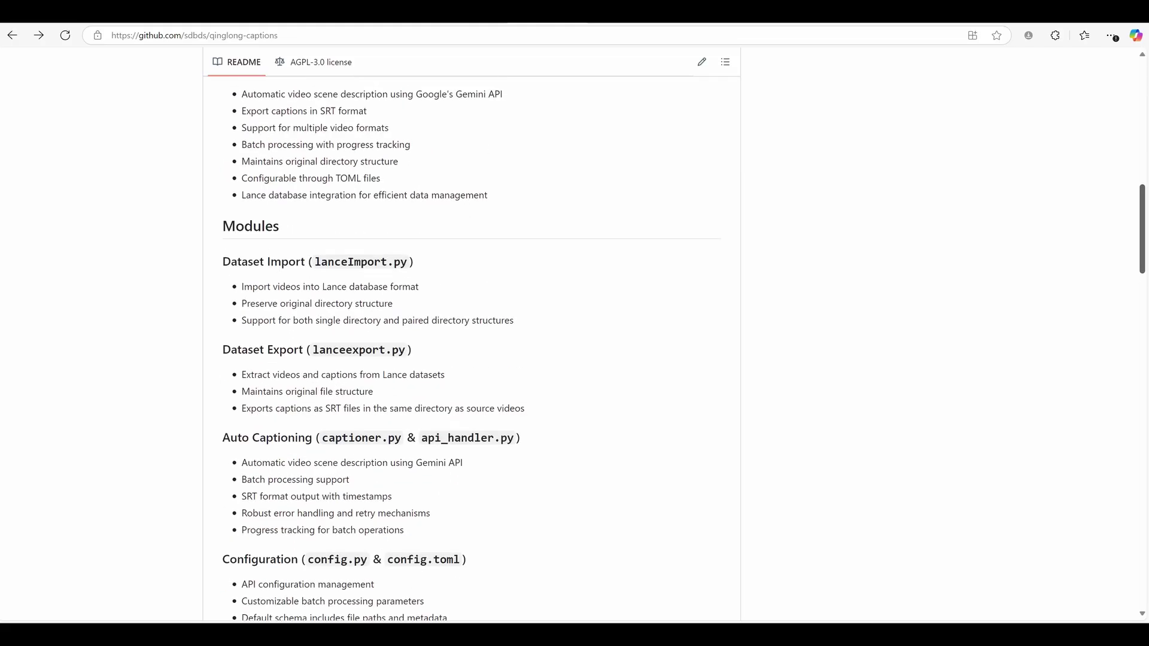
Review the README Usage section, then step through the generated .txt captions in datasets
scroll(472, 335, up, 2)
scroll(471, 335, down, 1)
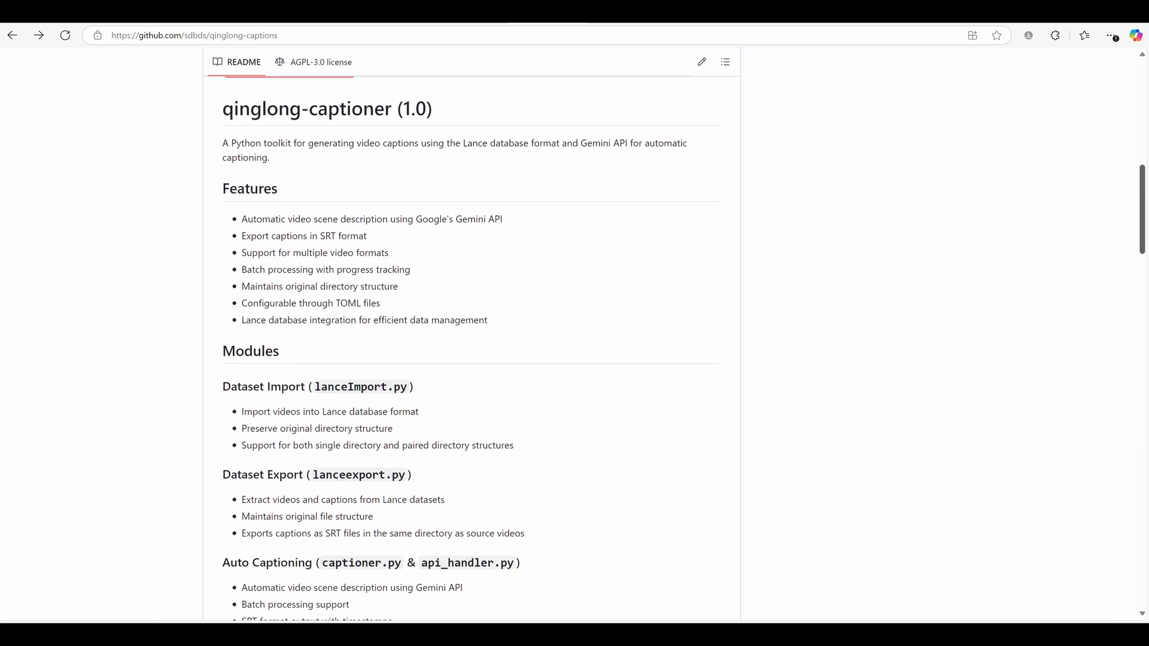
scroll(471, 335, down, 10)
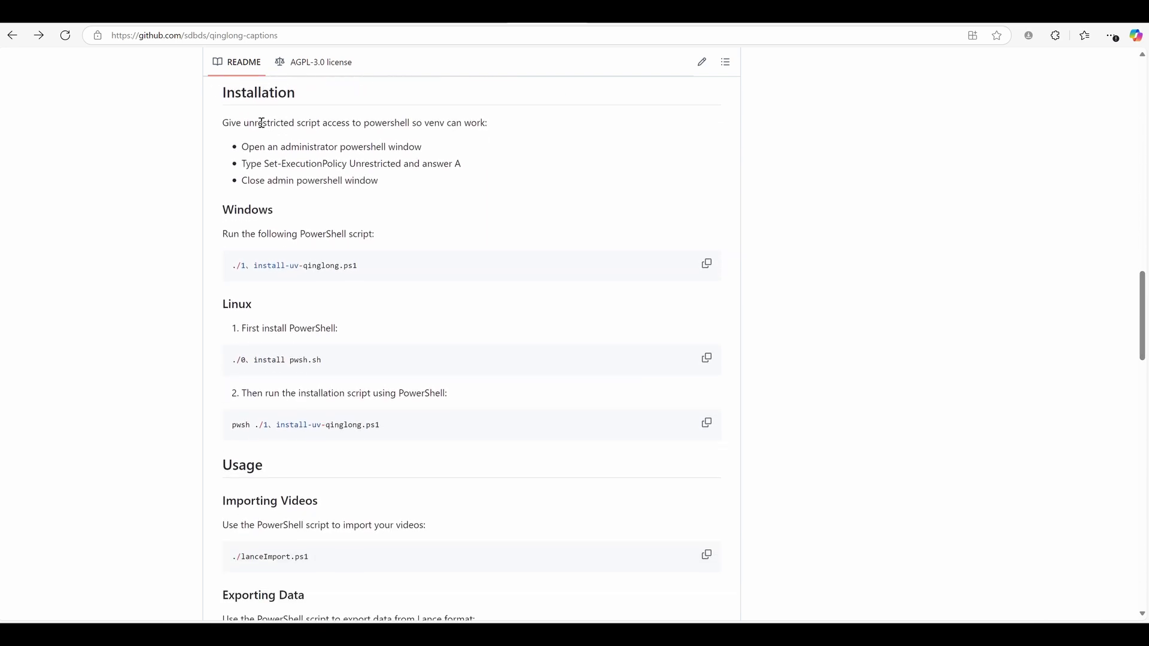
scroll(301, 266, down, 3)
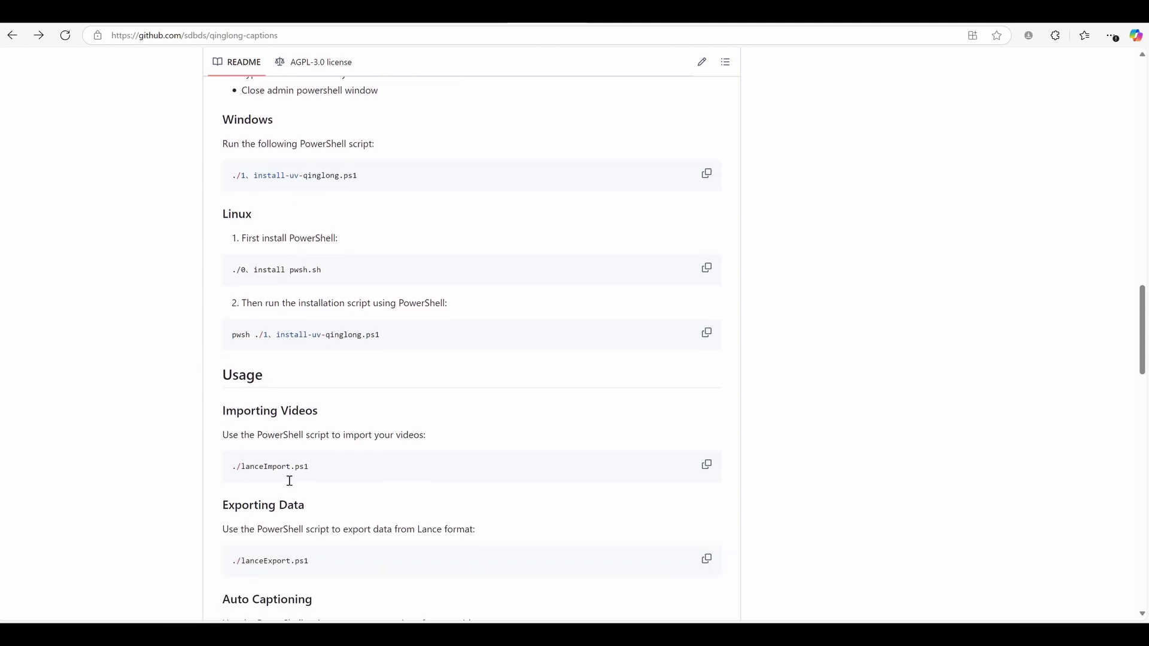
scroll(293, 489, down, 3)
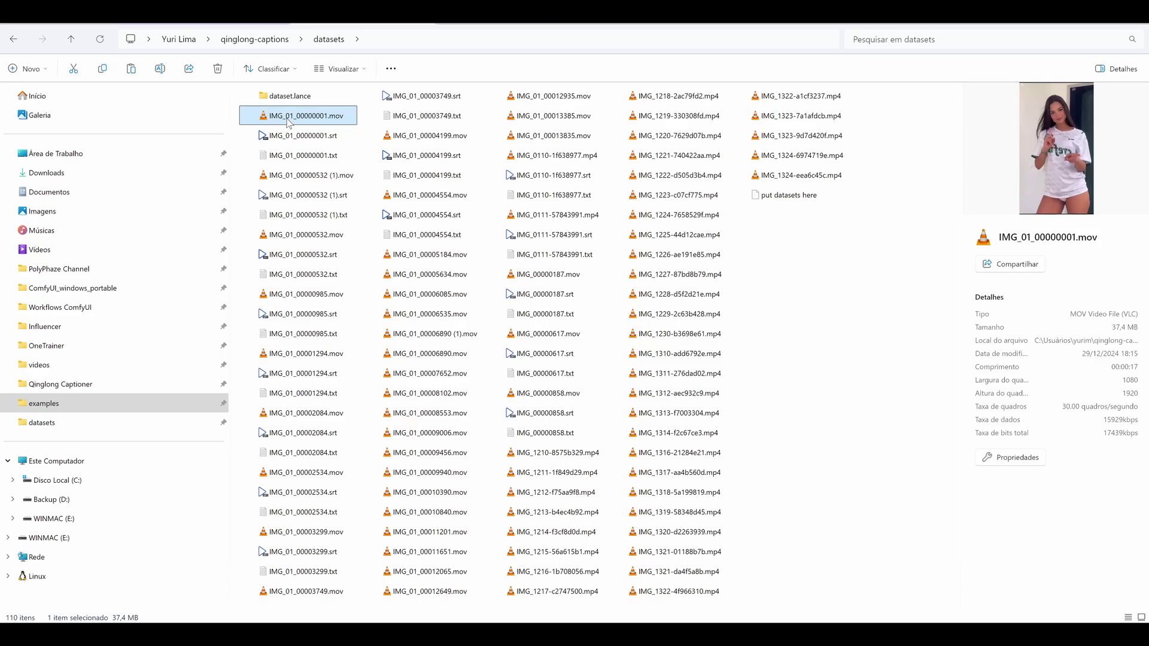
key(Down)
key(Down)
key(Down)
key(Down)
key(Down)
key(Down)
key(Down)
key(Down)
key(Down)
key(Down)
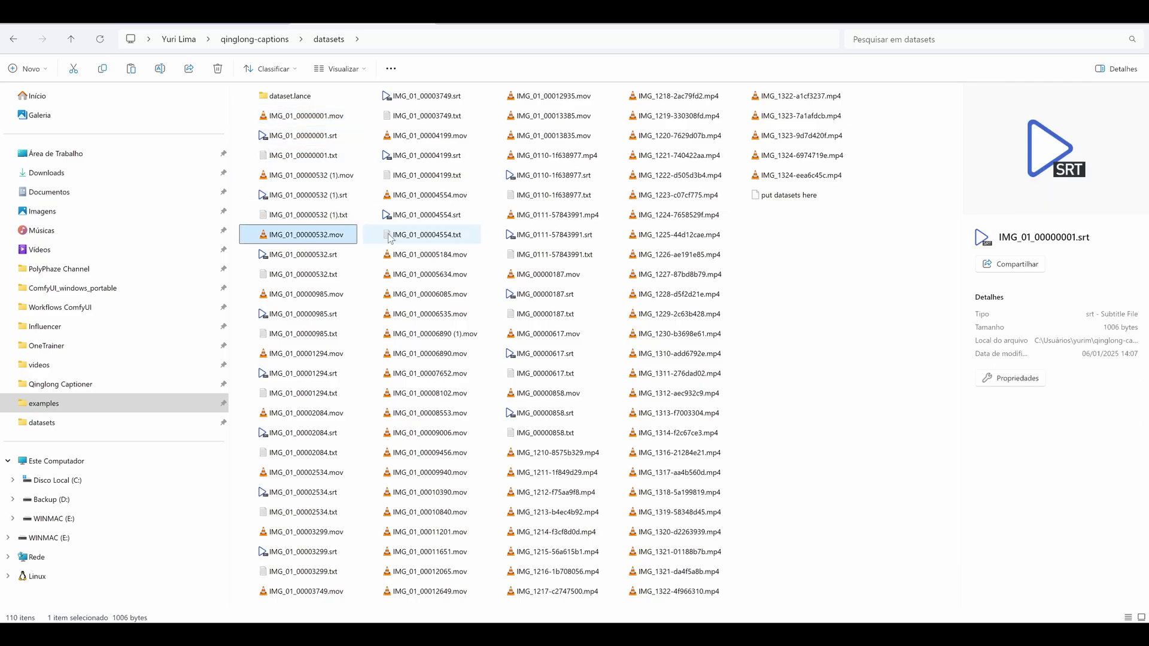
key(Down)
key(Down)
key(Down)
key(Down)
key(Down)
key(Down)
key(Down)
key(Down)
key(Down)
key(Down)
key(Down)
key(Down)
key(Down)
key(Down)
key(Down)
key(Down)
key(Down)
key(Down)
key(Down)
key(Down)
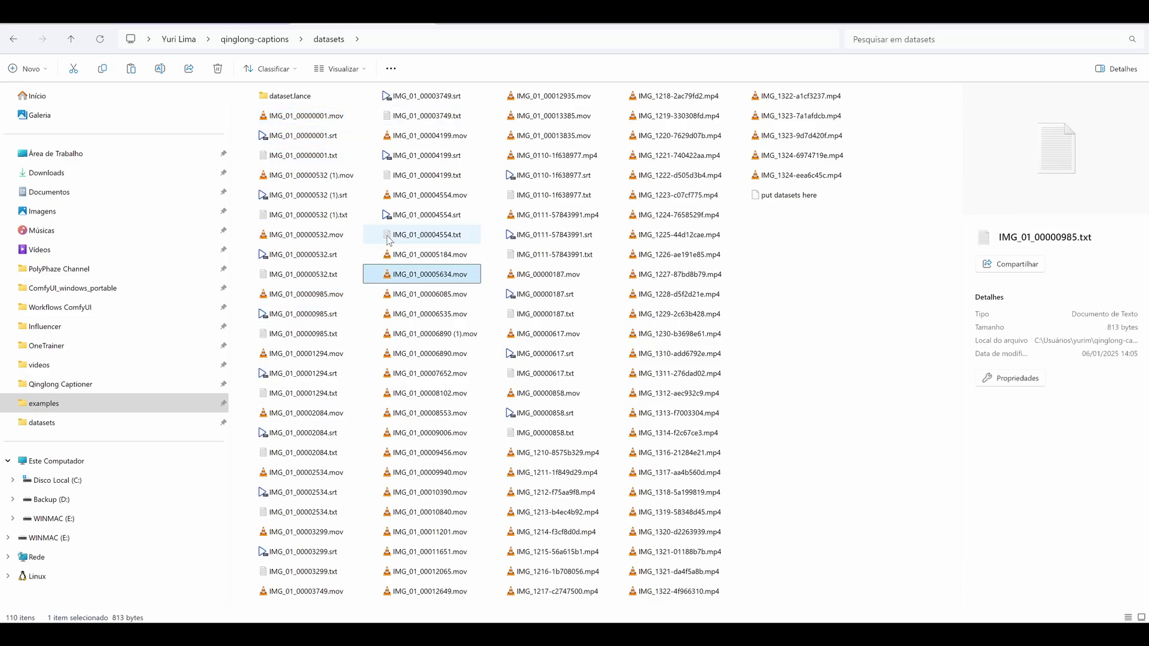